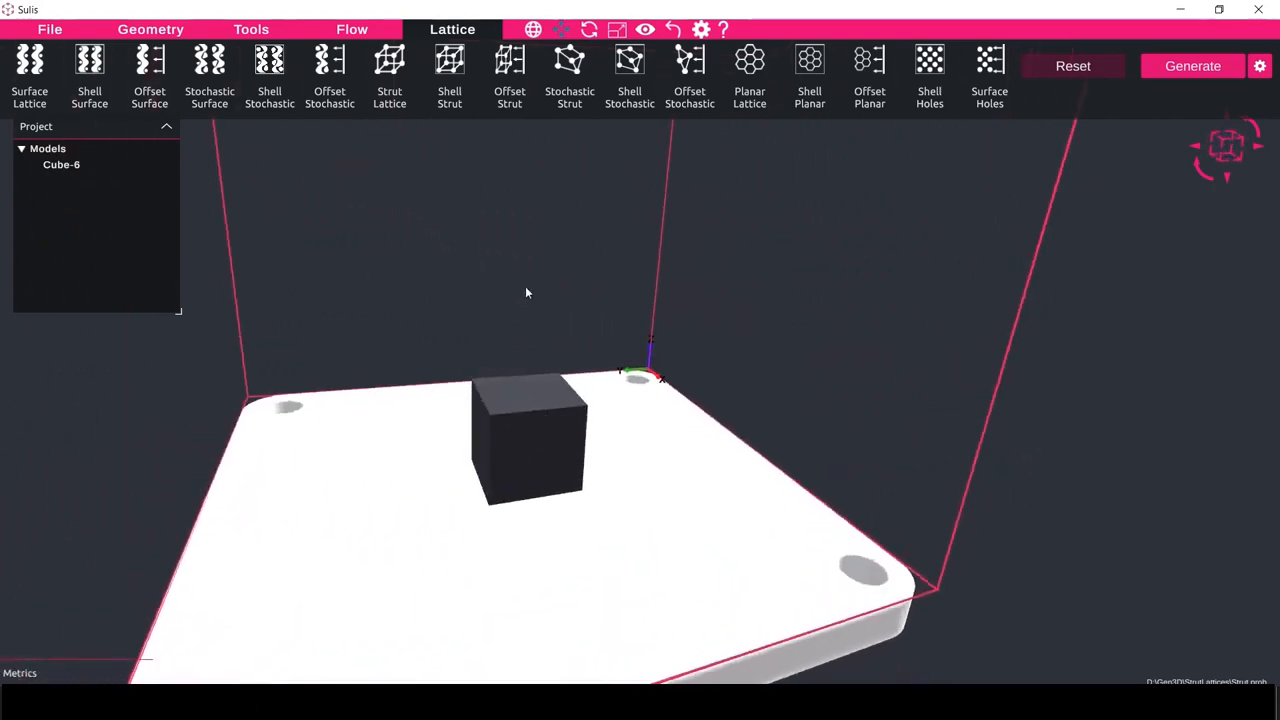
Add a strut lattice to the cube on the build plate, keeping the default lattice settings.
middle_drag(616, 303, 463, 494)
click(553, 455)
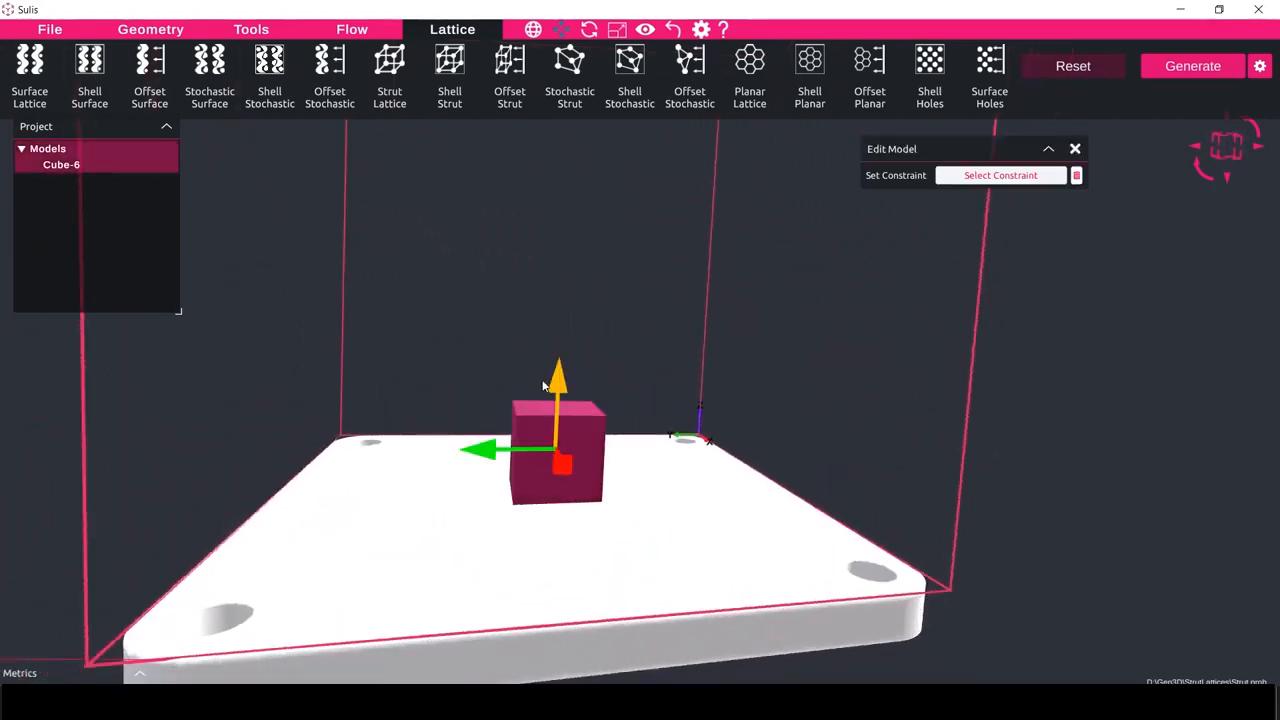
click(390, 64)
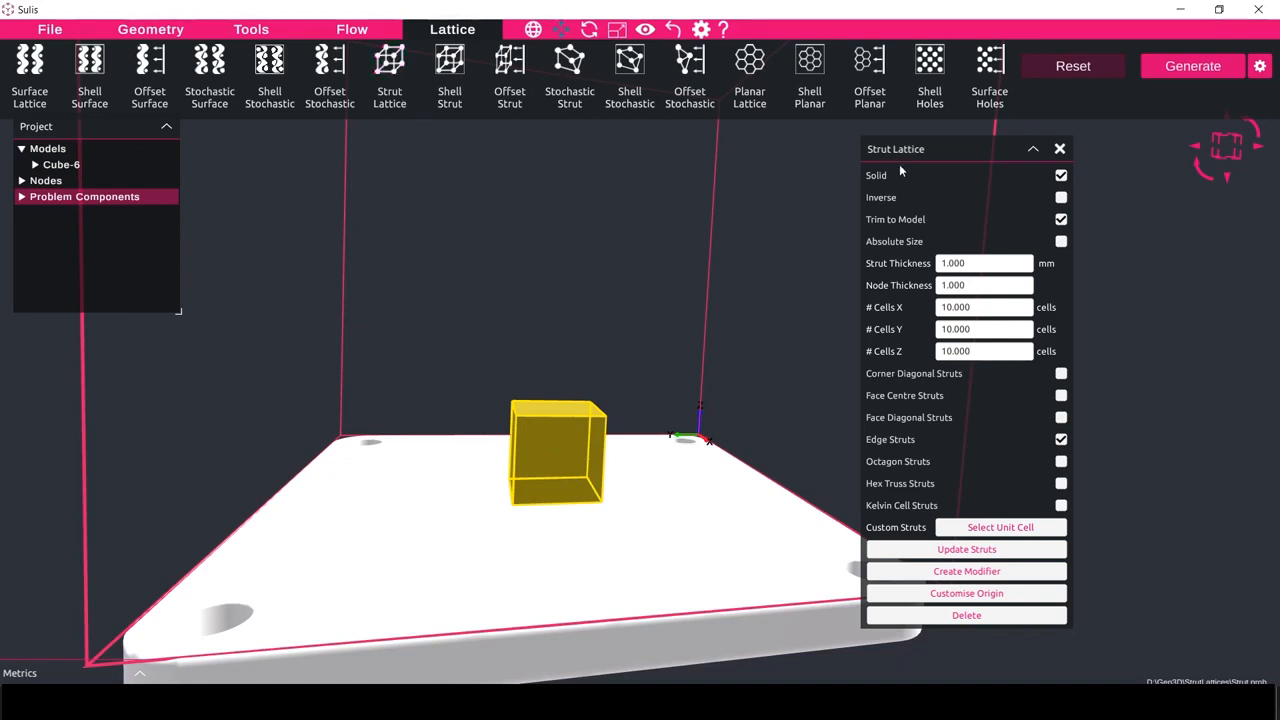
drag(907, 150, 919, 140)
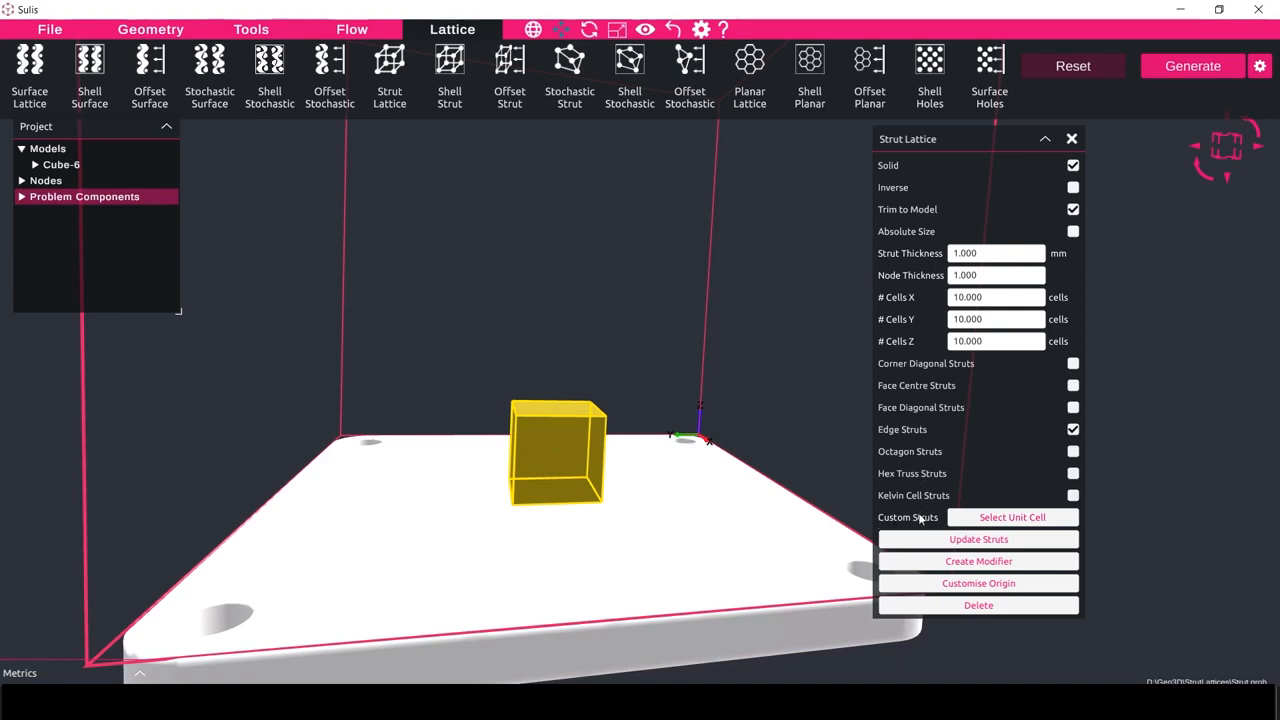
middle_drag(708, 468, 688, 467)
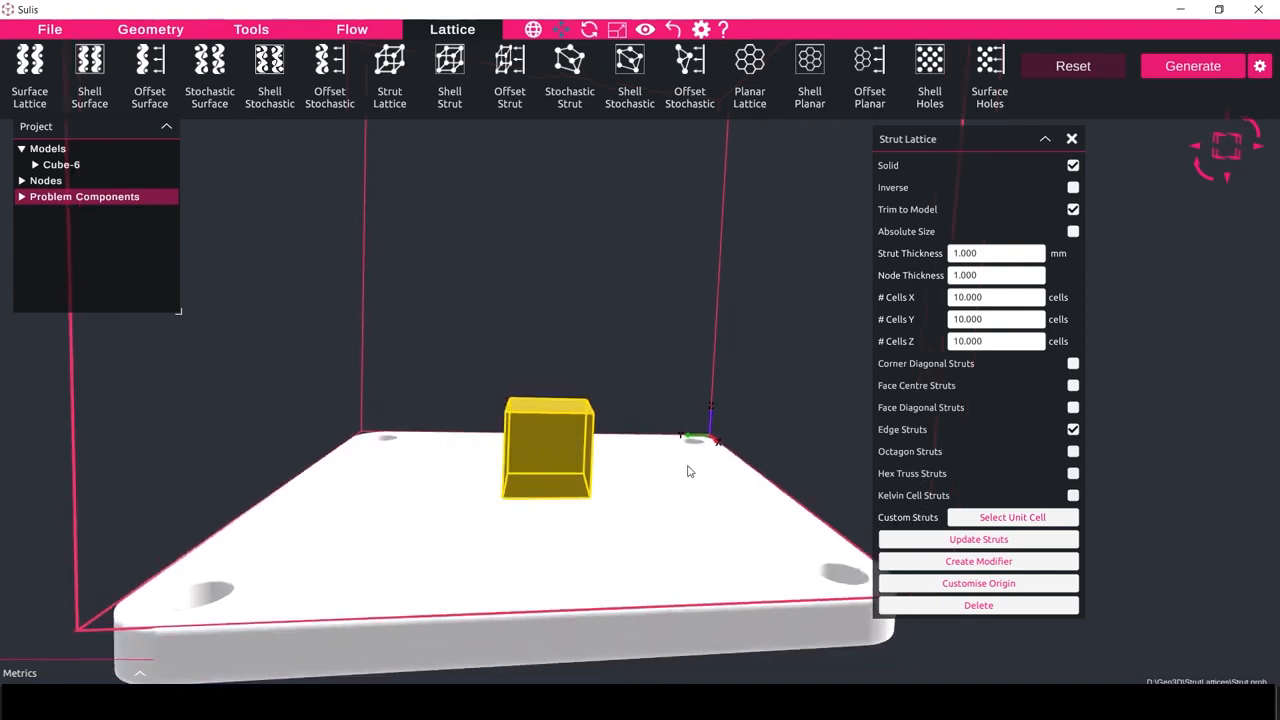
Start a new custom unit cell for the strut lattice and name it Rhombic.
click(1013, 527)
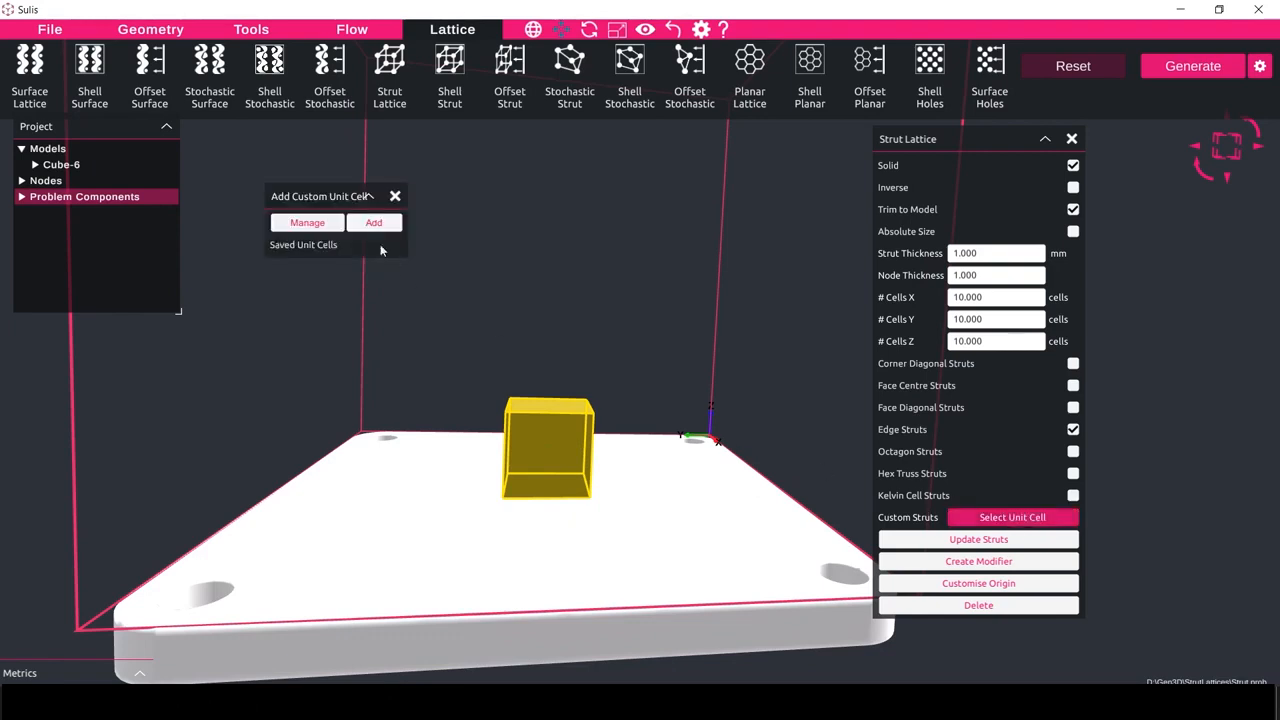
drag(331, 202, 310, 170)
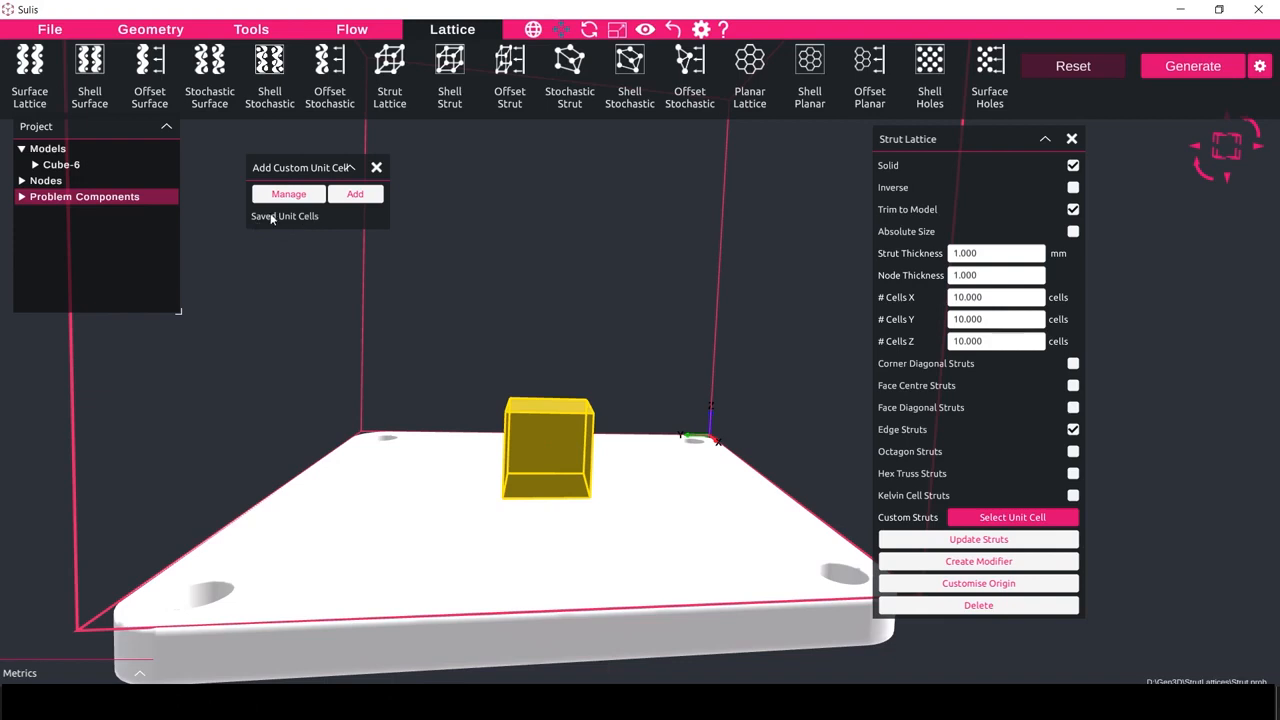
click(361, 199)
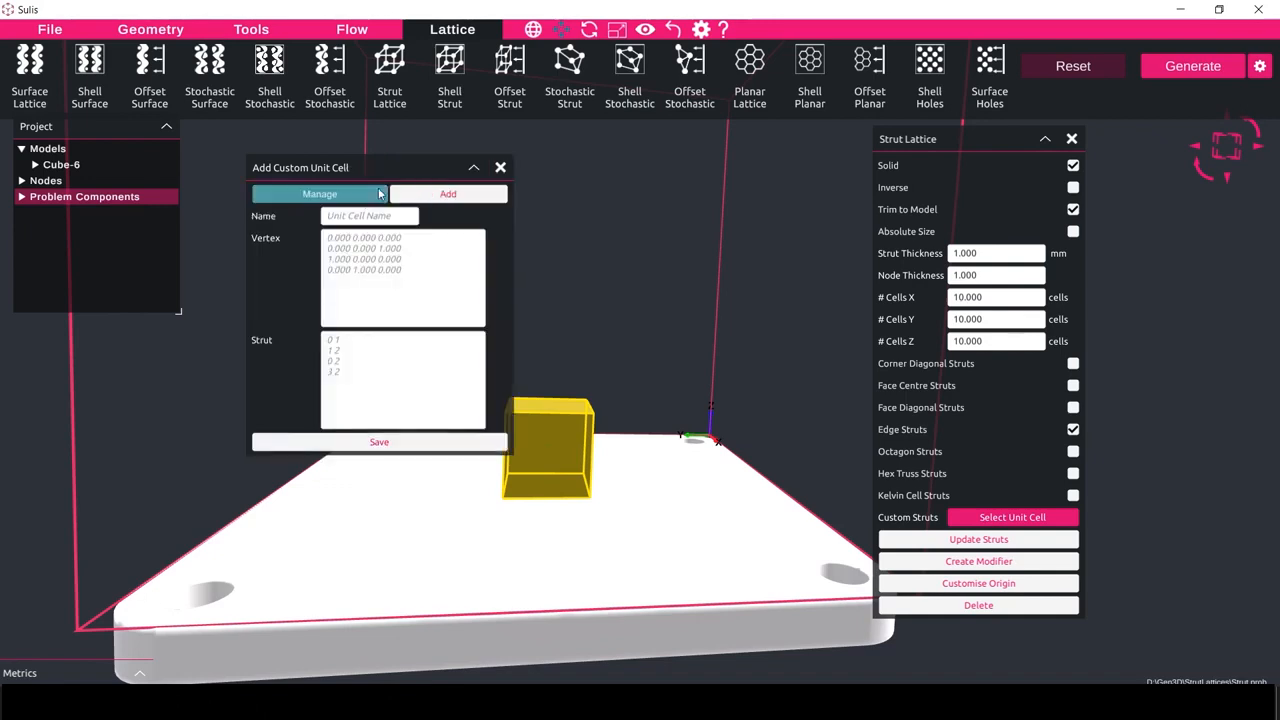
drag(374, 169, 352, 159)
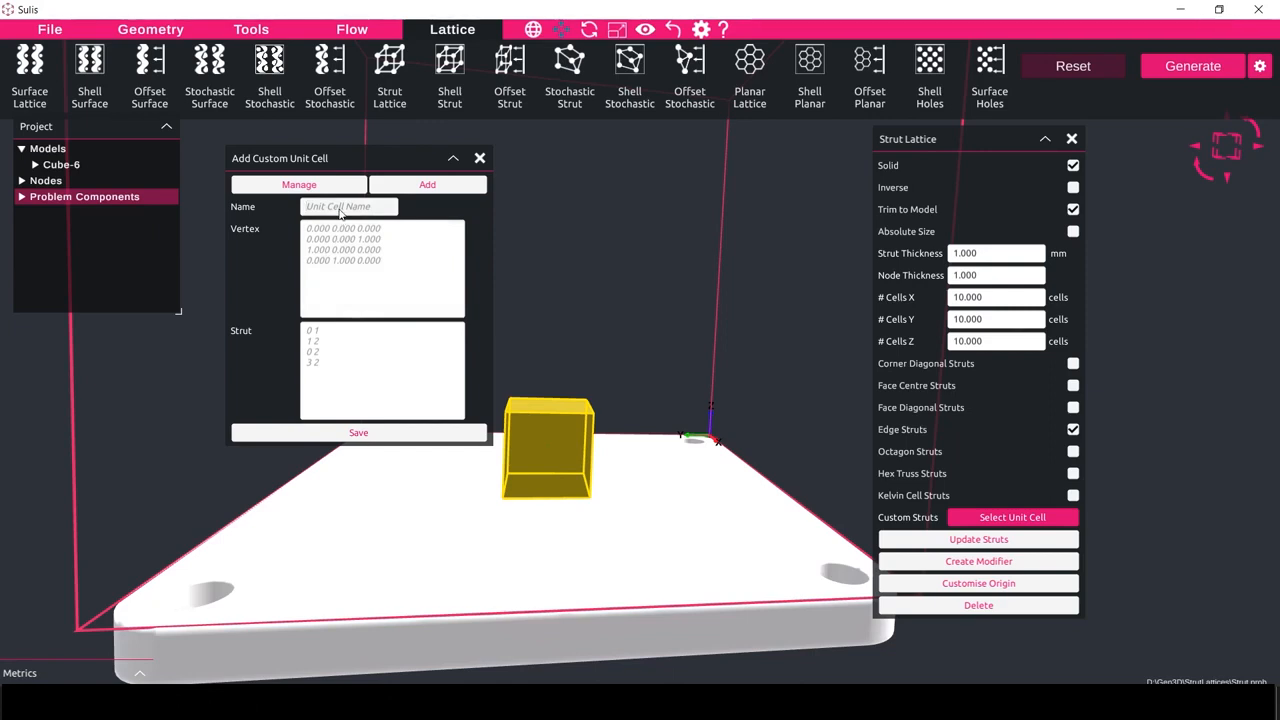
text(Rhomb)
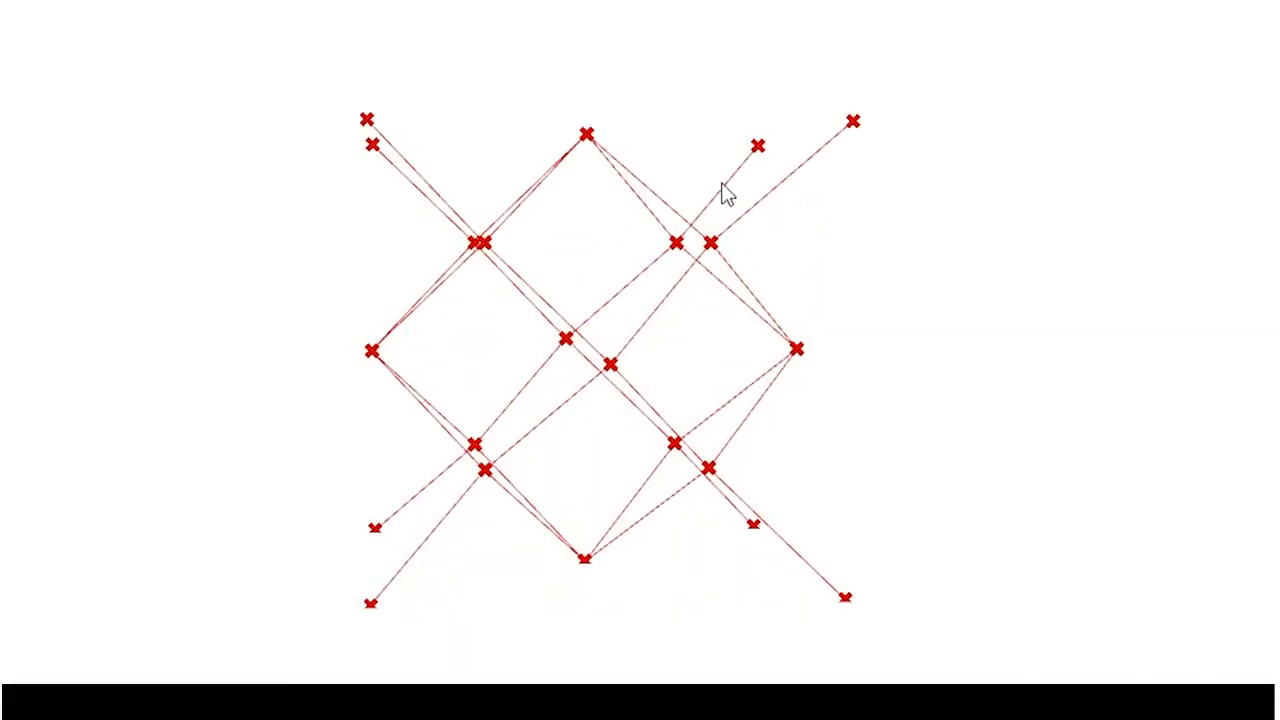
Examine the rhombic unit cell wireframe from several angles to see its nodes and connecting struts.
drag(717, 251, 690, 384)
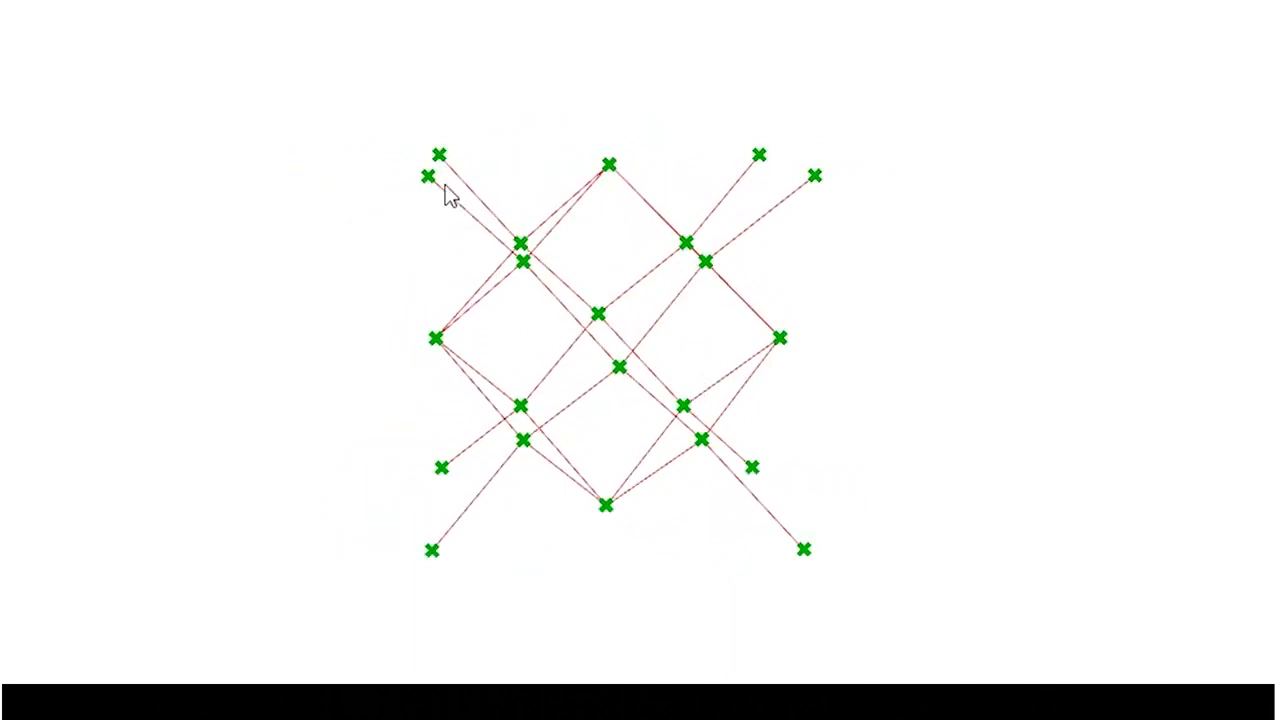
drag(562, 372, 480, 420)
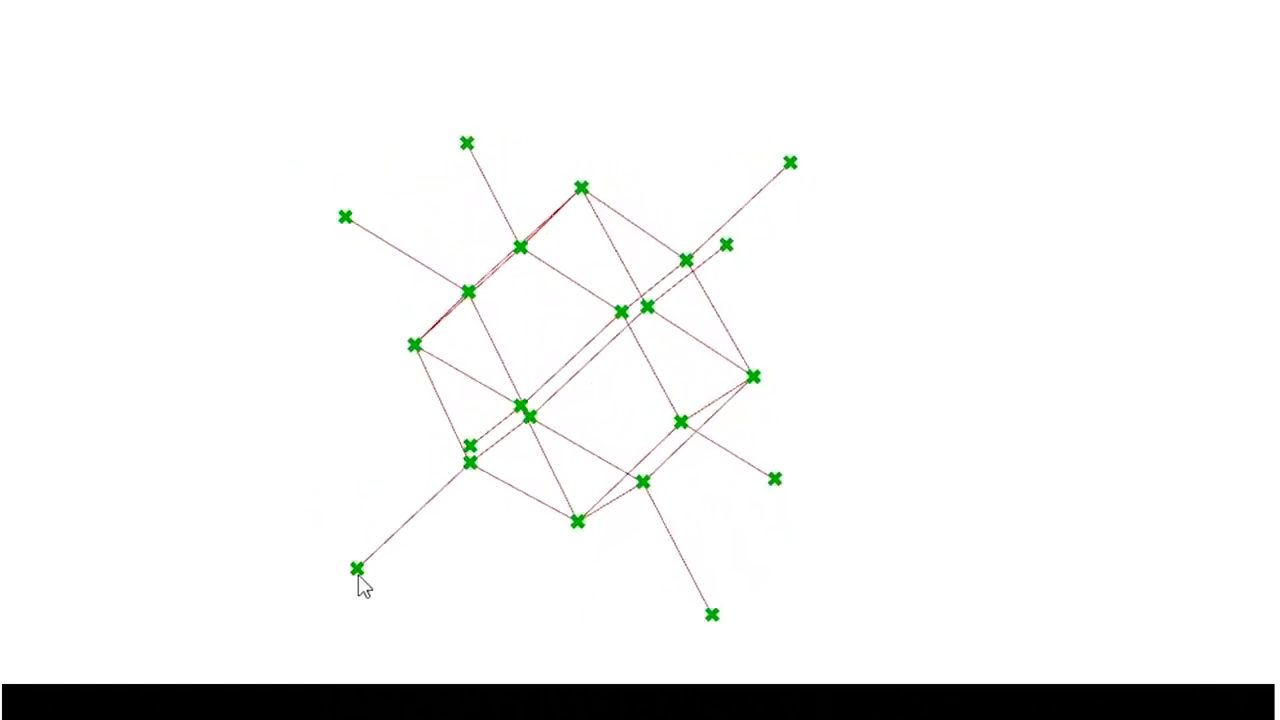
drag(487, 597, 502, 572)
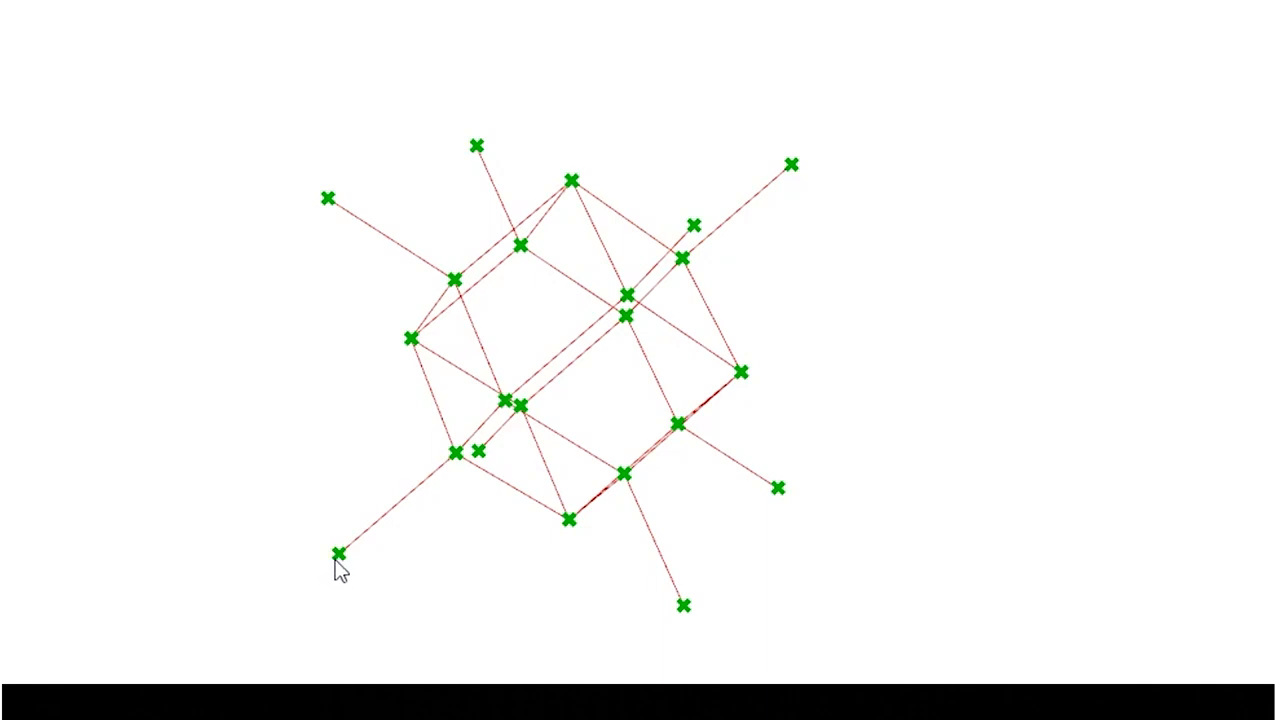
drag(357, 566, 466, 550)
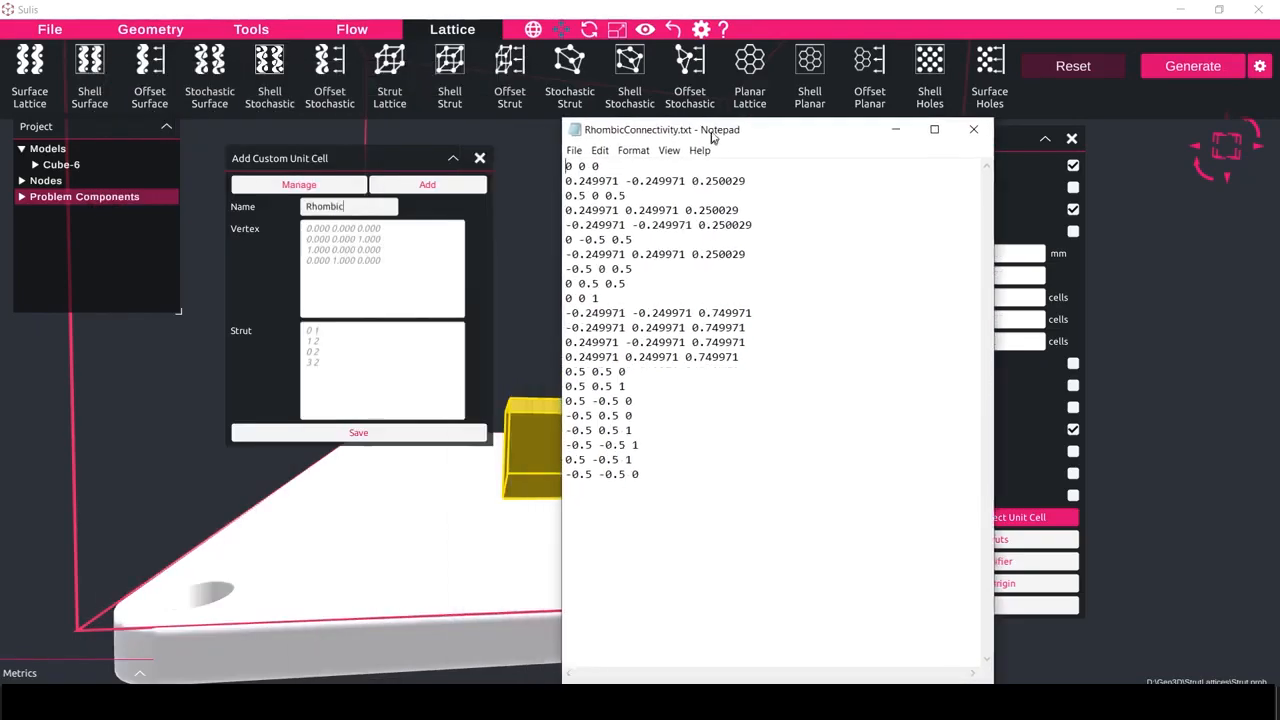
Copy all coordinate lines from RhombicConnectivity.txt into the Rhombic unit cell's vertex list.
drag(712, 144, 732, 81)
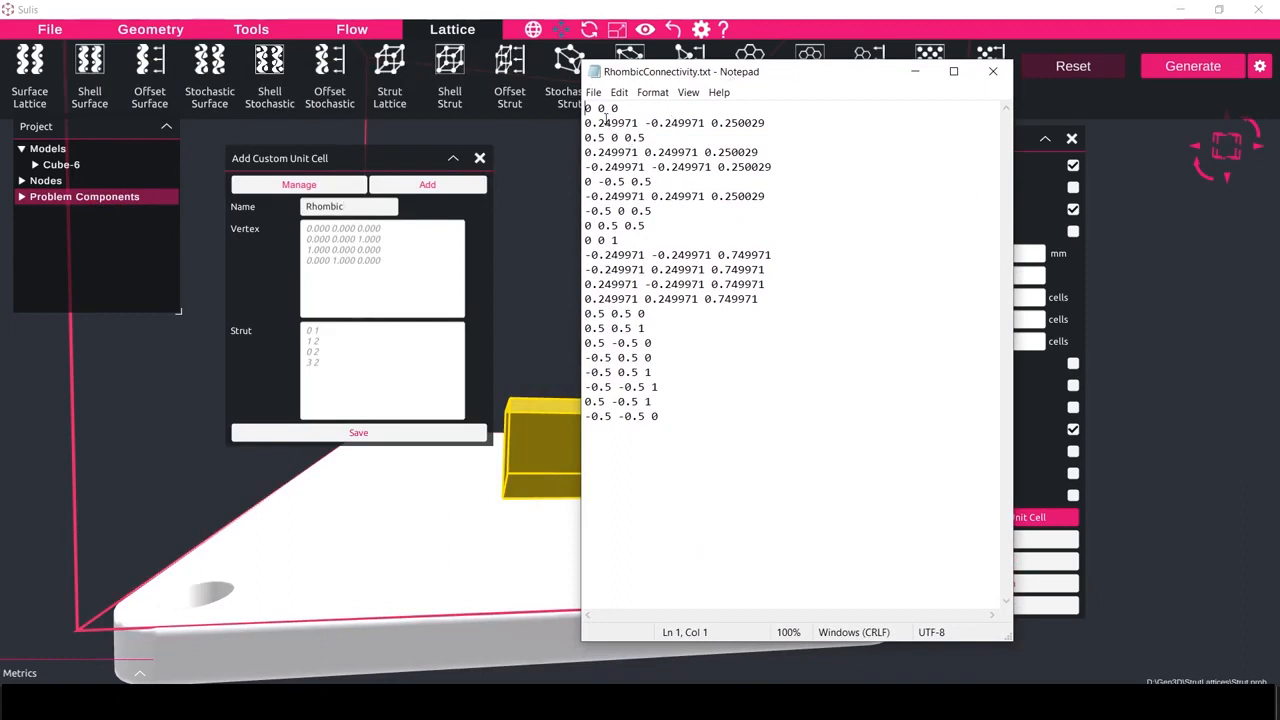
drag(674, 418, 585, 107)
key(ctrl+c)
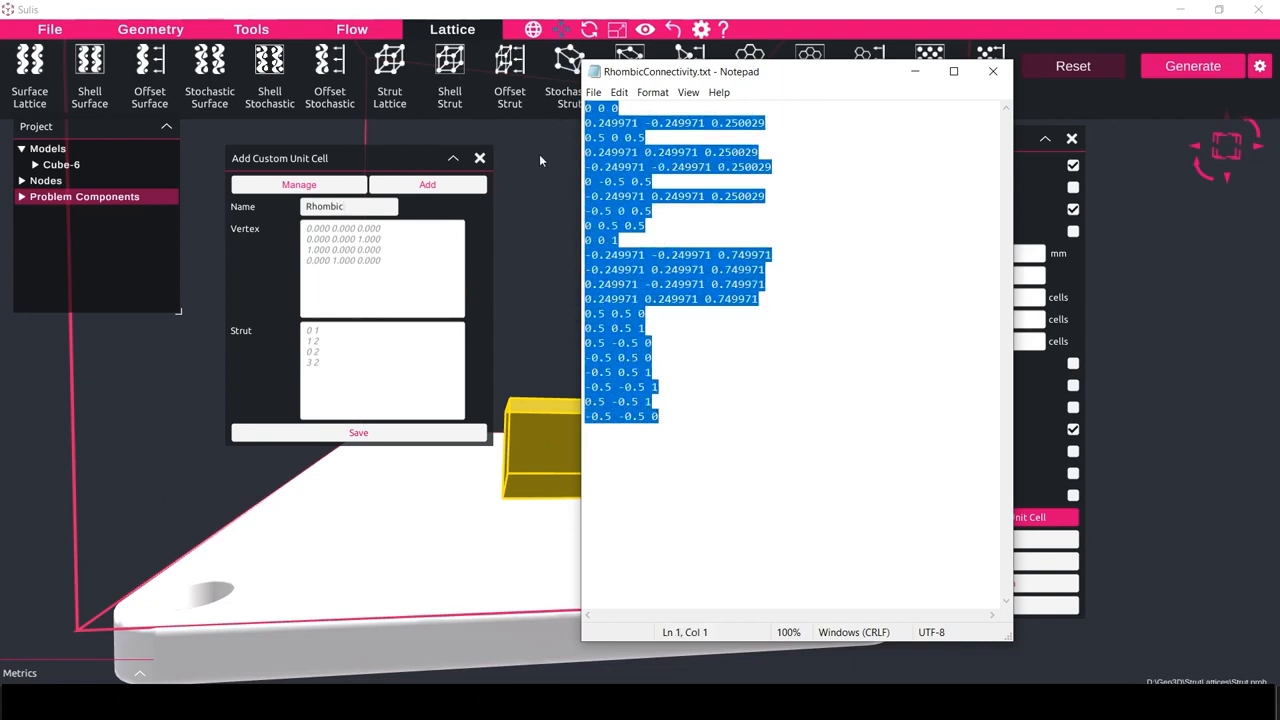
click(372, 268)
key(ctrl+v)
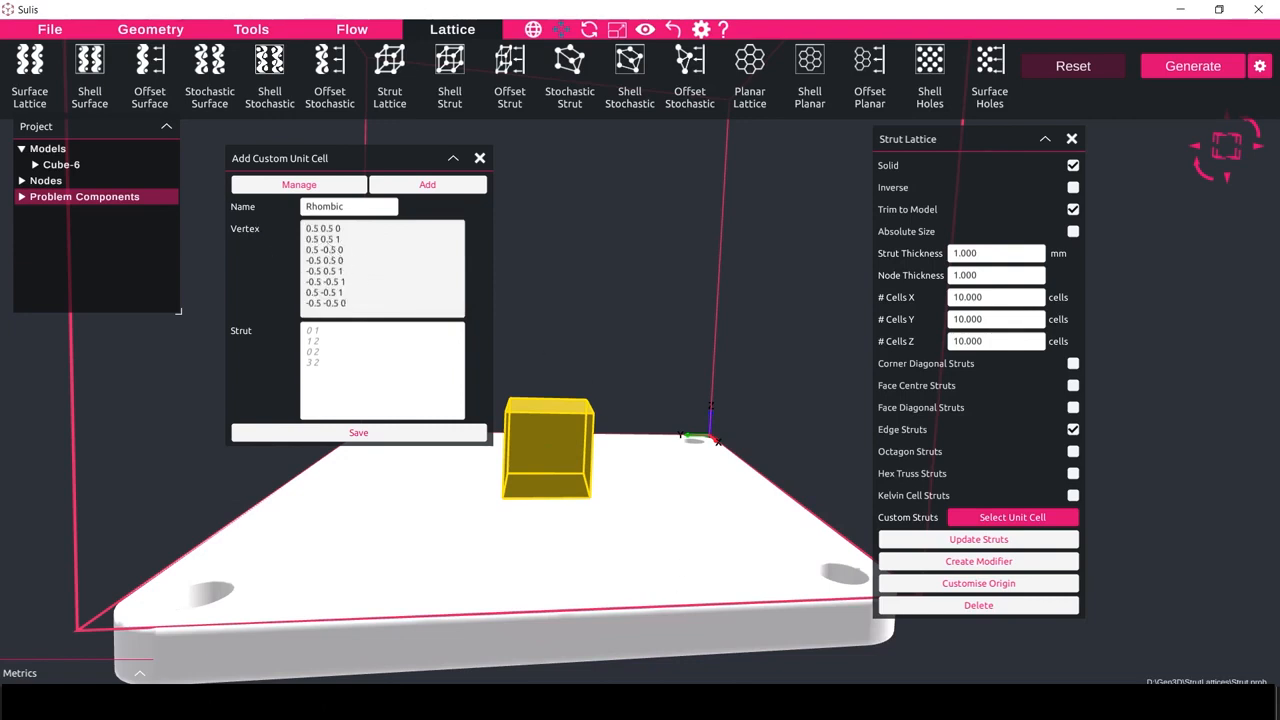
Try comma separators in the first coordinate line of RhombicConnectivity.txt, and undo the edit.
mouse_move(730, 700)
click(680, 630)
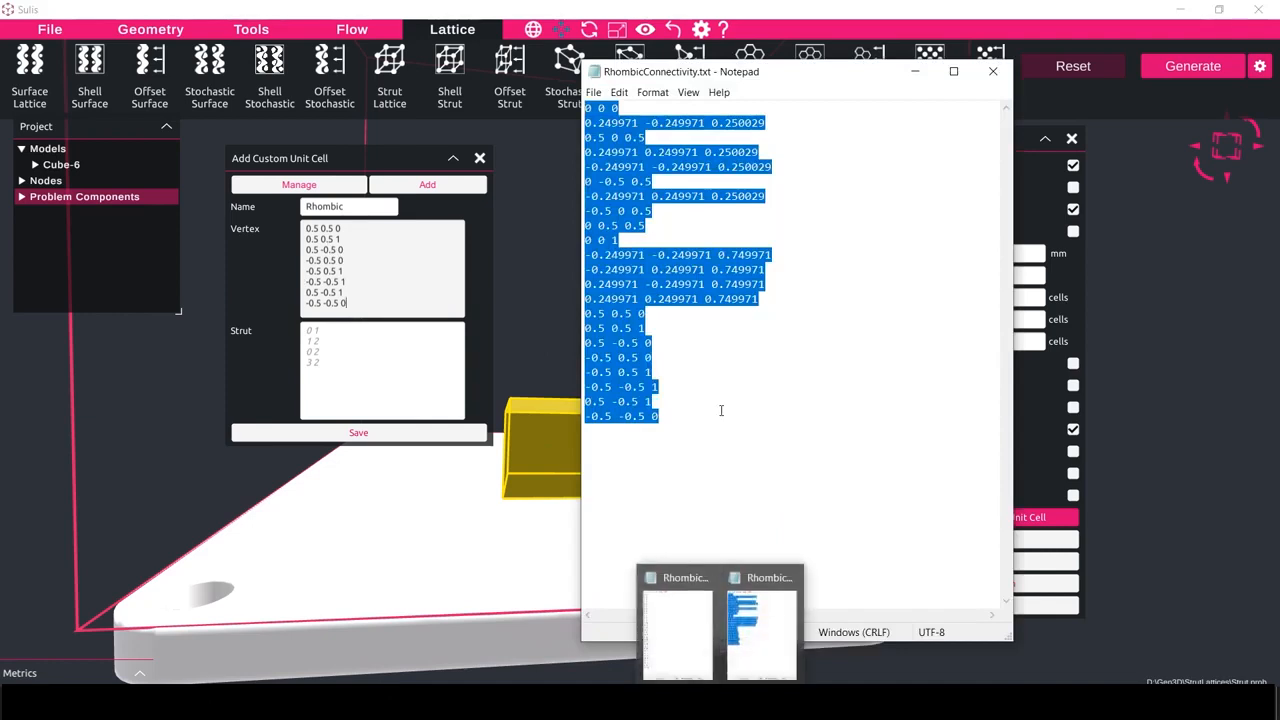
click(620, 110)
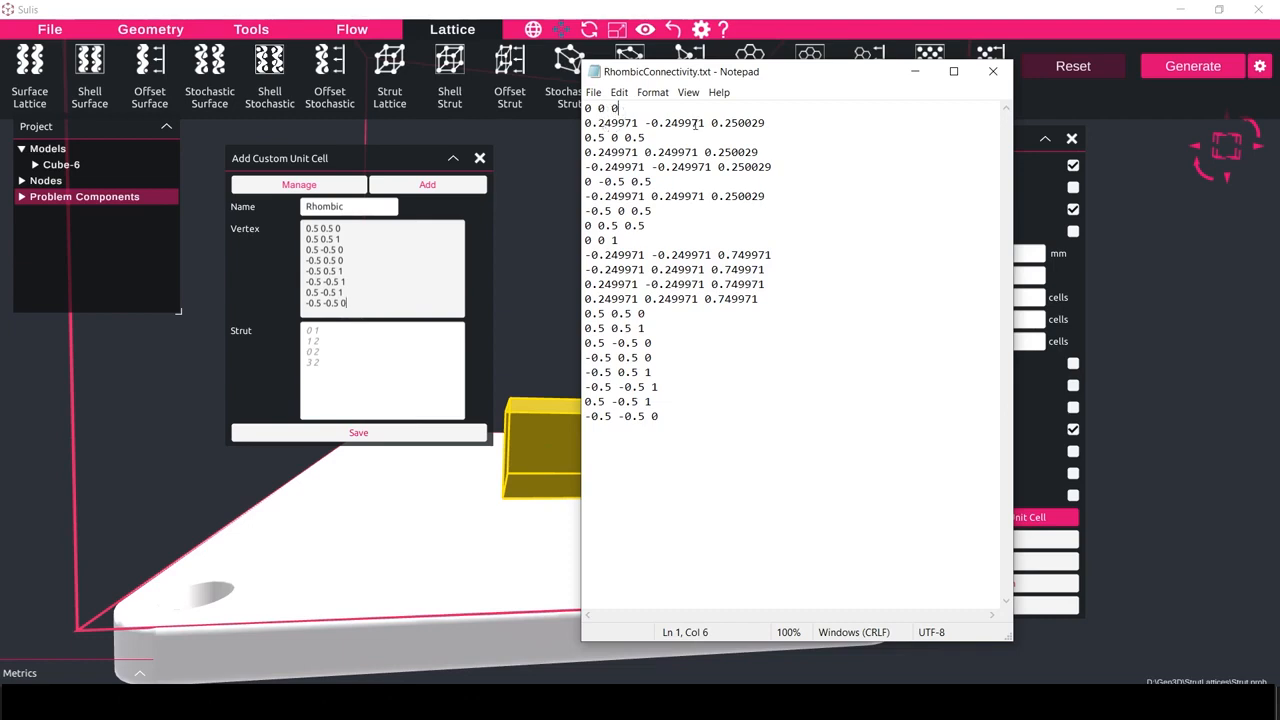
click(597, 107)
key(Delete)
text(,0,)
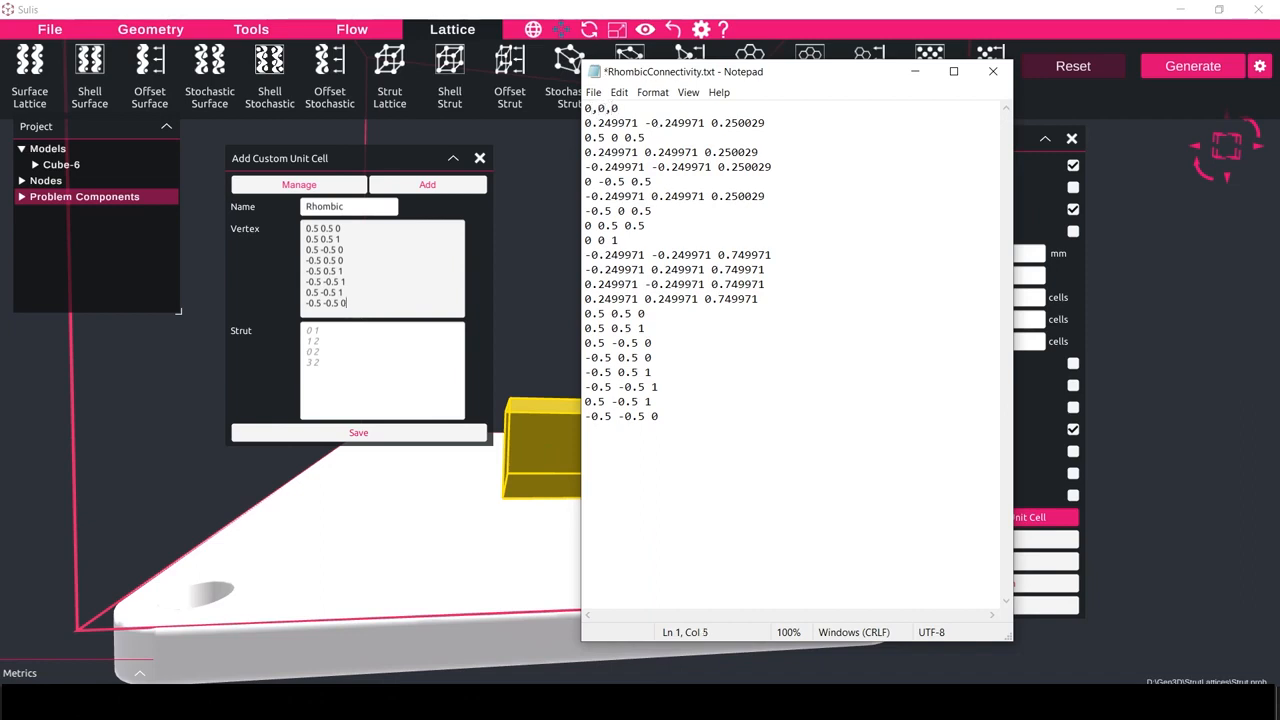
key(ctrl+z)
key(ctrl+z)
click(367, 360)
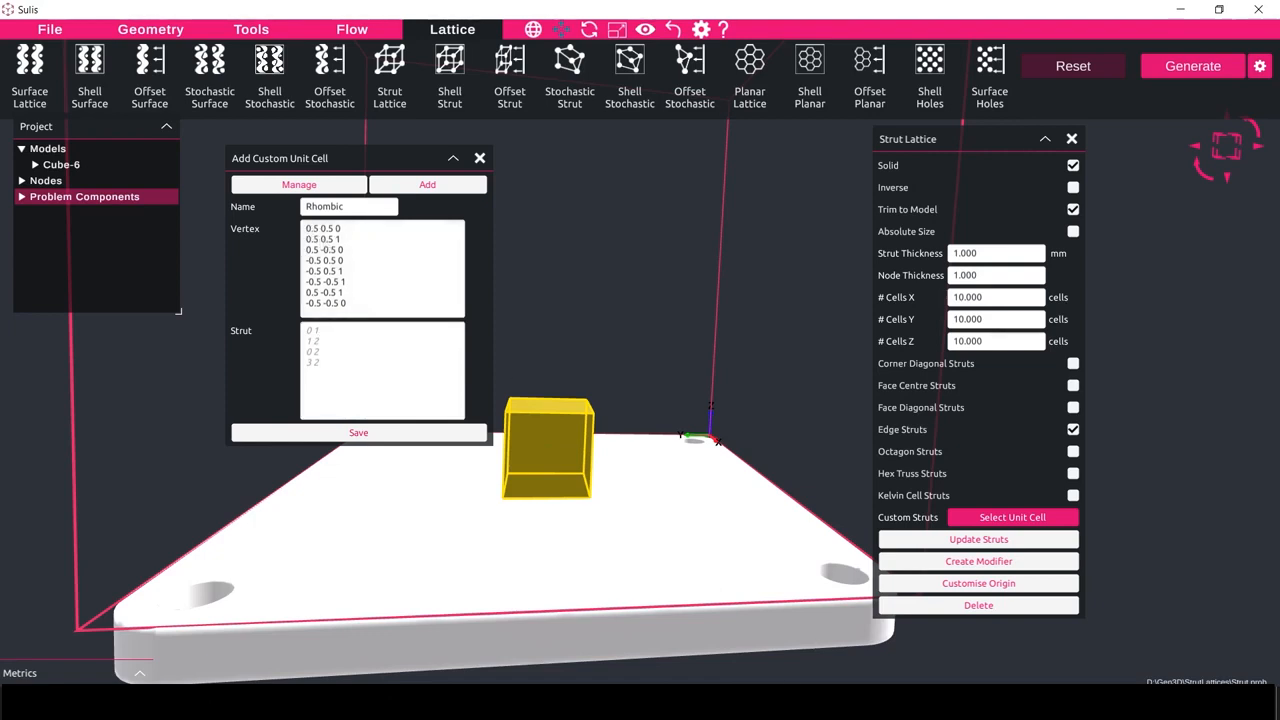
Examine how RhombicConnectivity.txt lists each vertex's coordinates on a separate line.
click(750, 618)
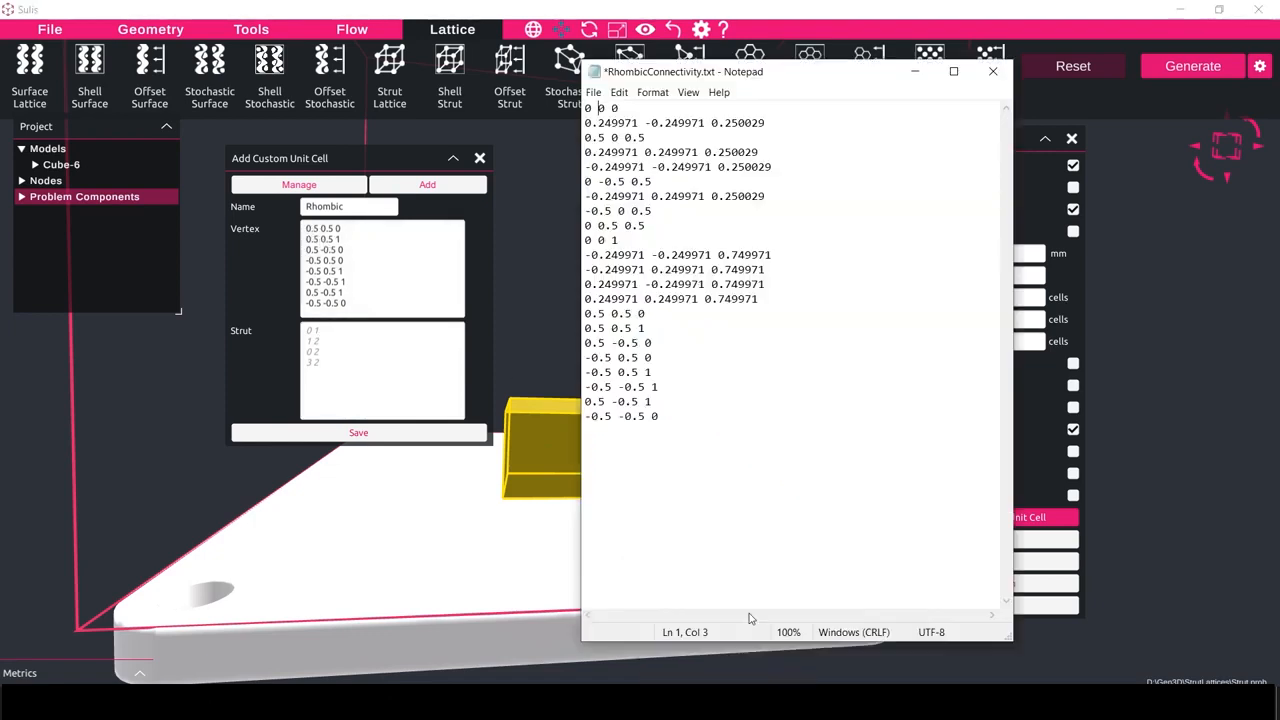
click(624, 109)
click(656, 139)
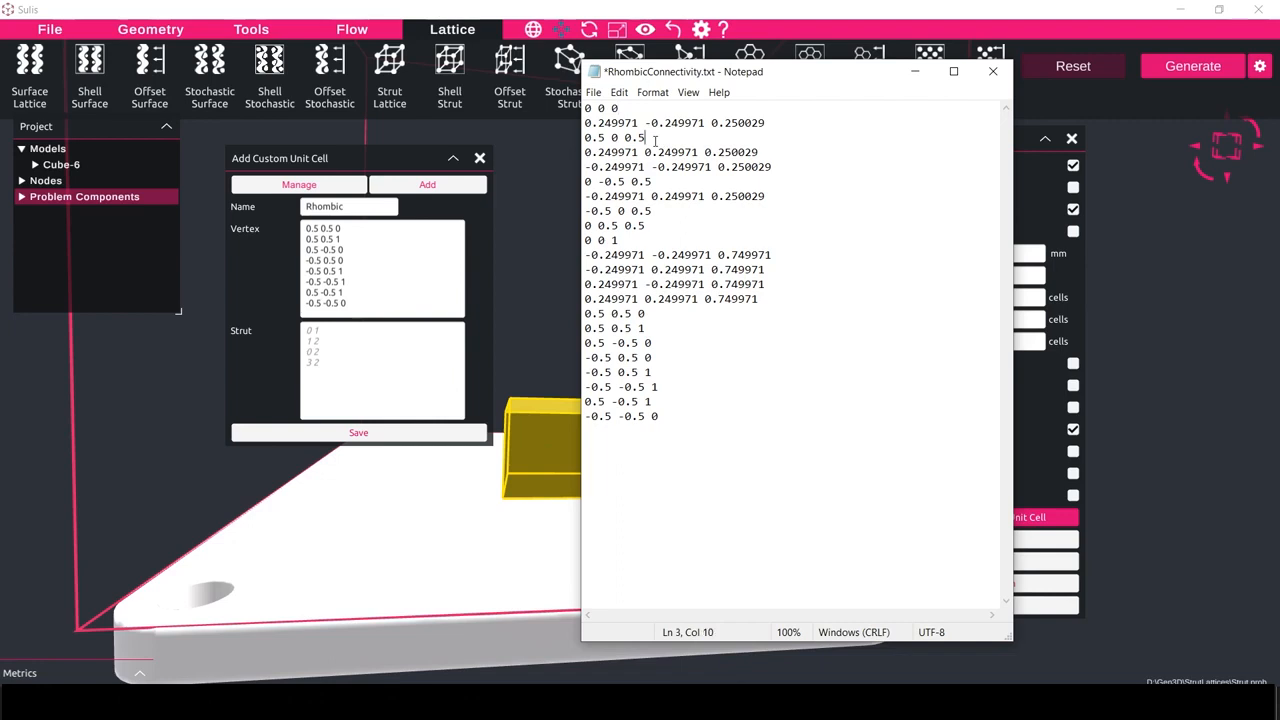
click(766, 151)
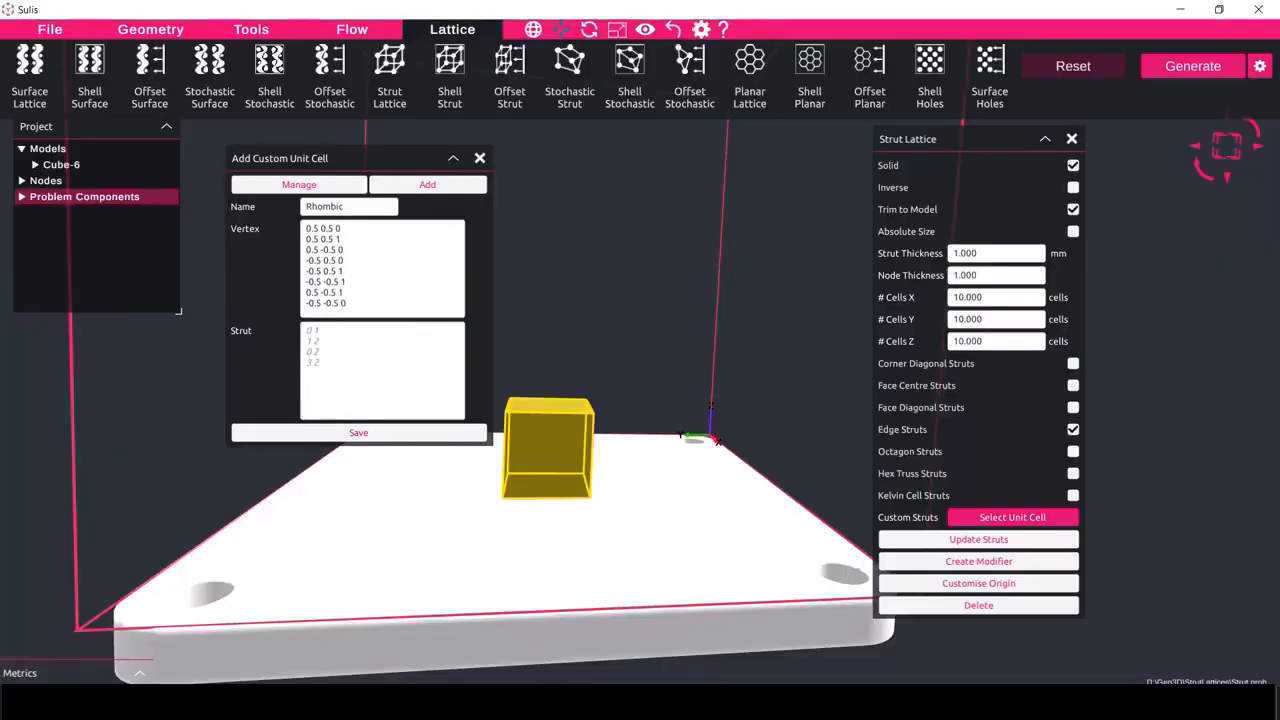
Copy all node pairs from RhombicNodes.txt into the Rhombic unit cell's strut list.
mouse_move(720, 700)
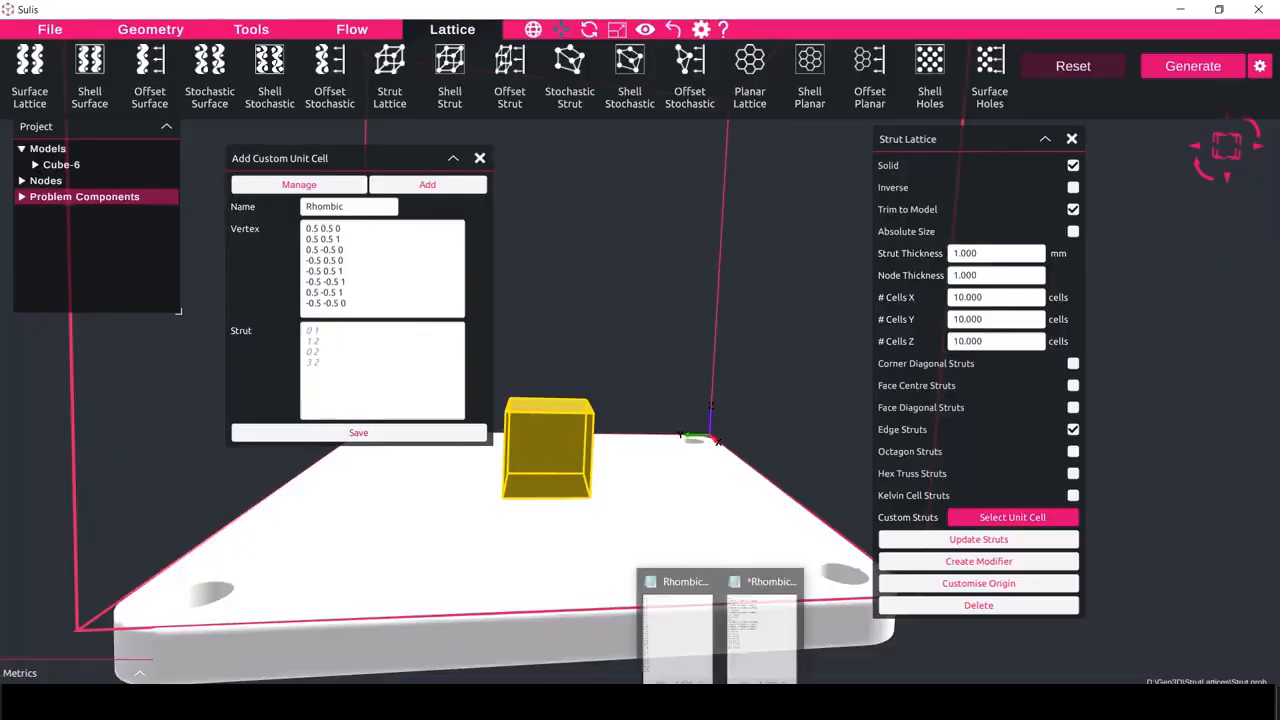
click(678, 635)
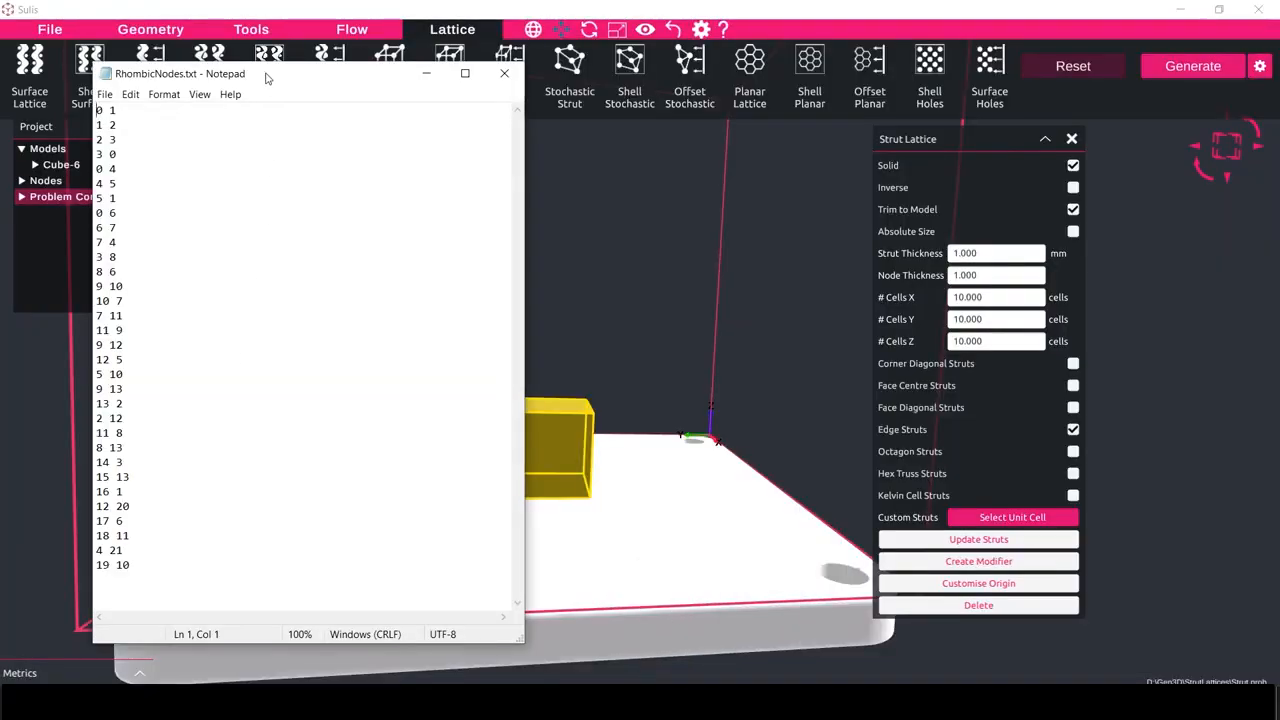
drag(266, 78, 740, 50)
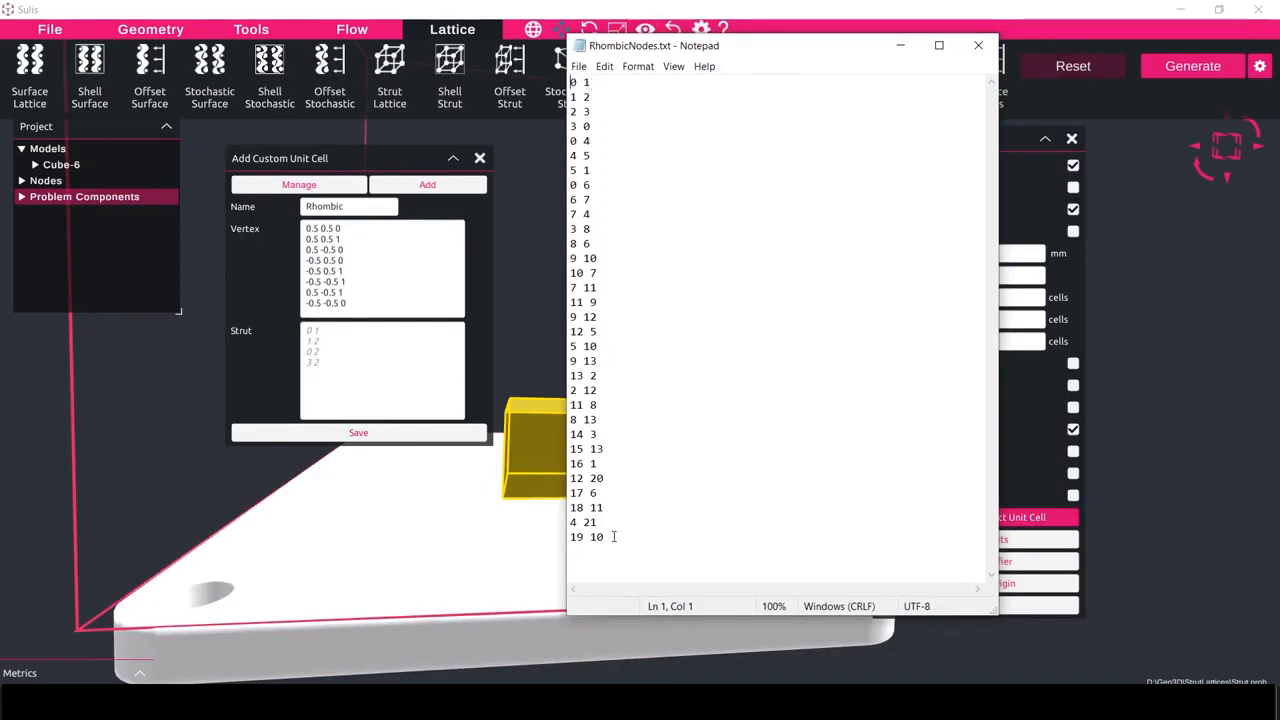
drag(606, 537, 549, 90)
key(ctrl+c)
click(326, 380)
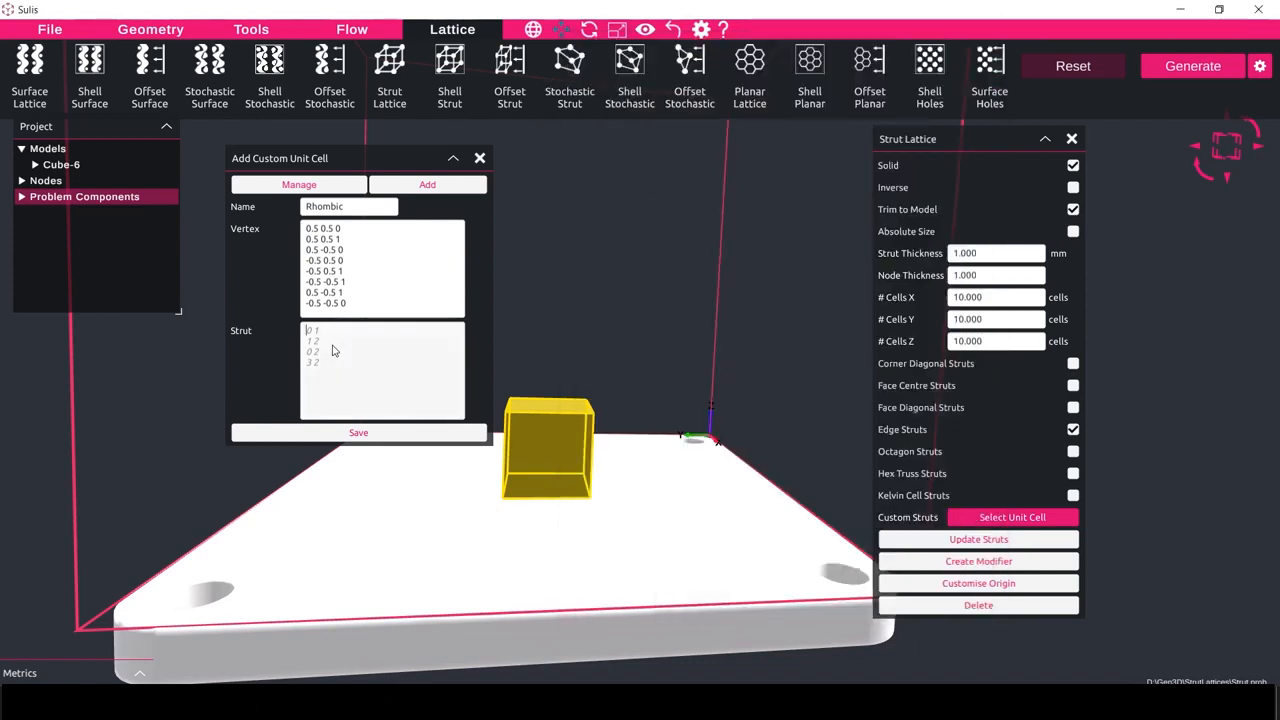
key(ctrl+v)
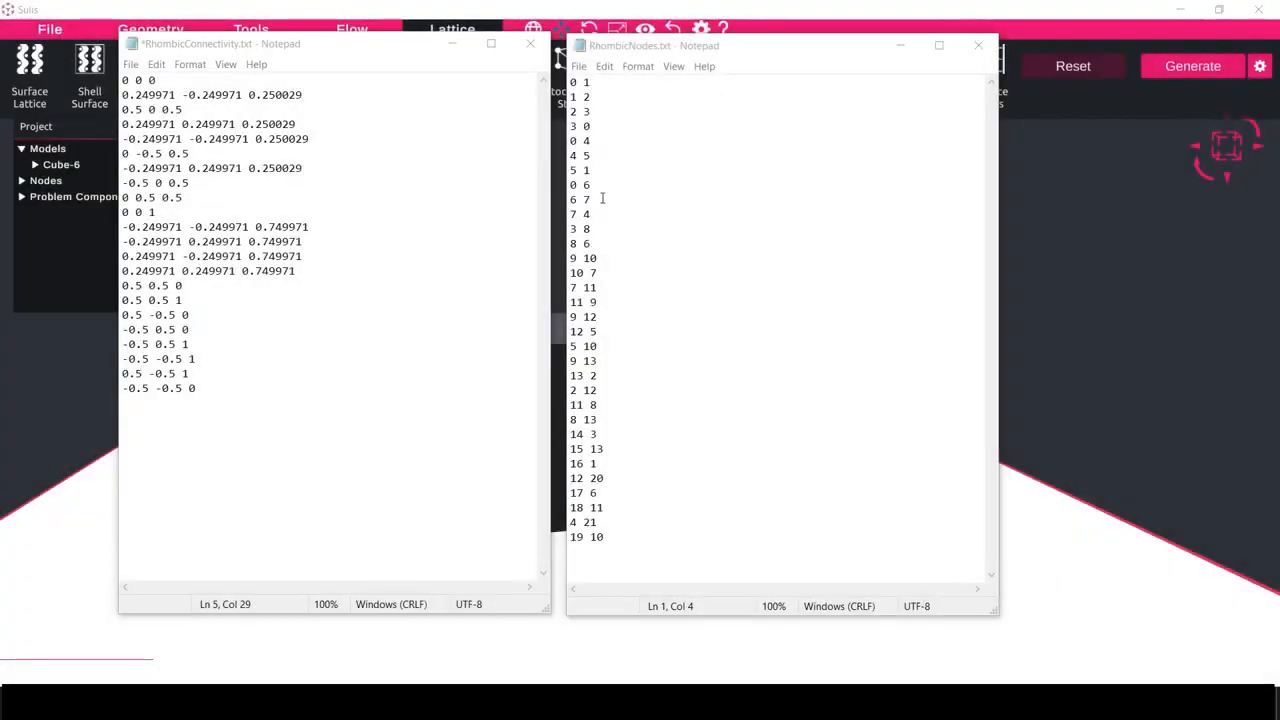
Compare the strut pairs in RhombicNodes.txt with the vertex lines they reference in RhombicConnectivity.txt.
click(306, 45)
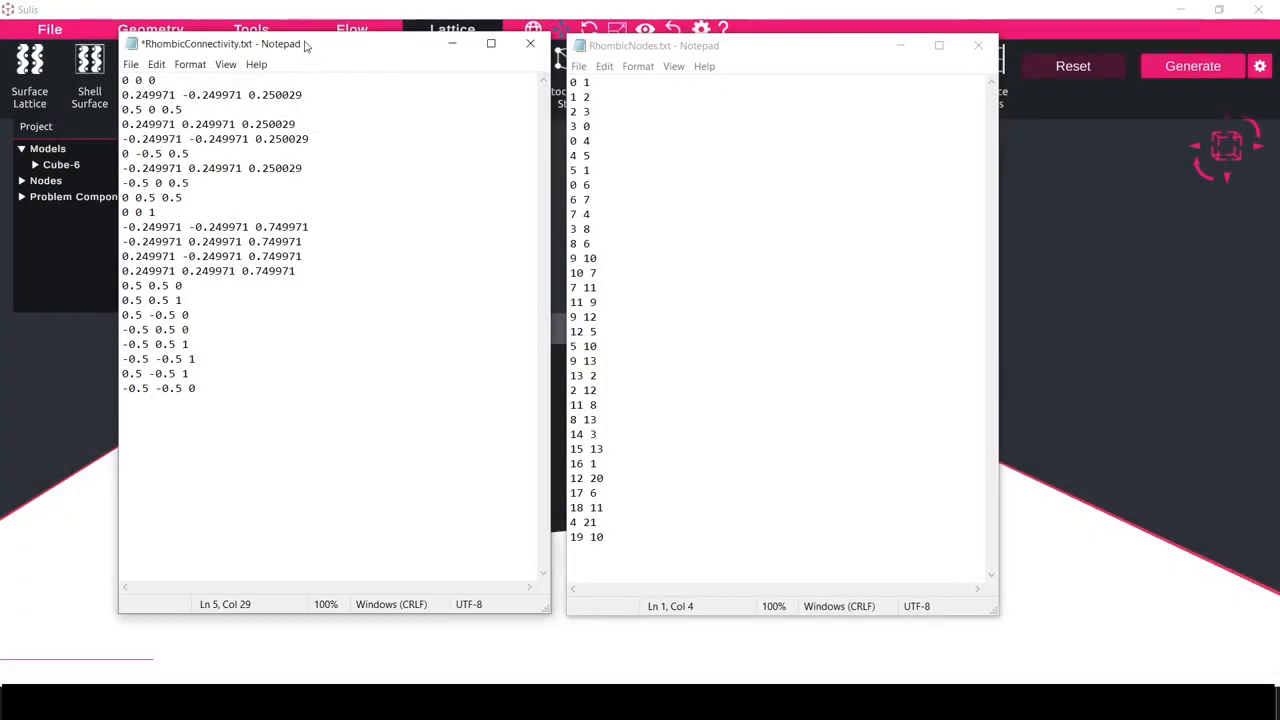
drag(306, 45, 306, 48)
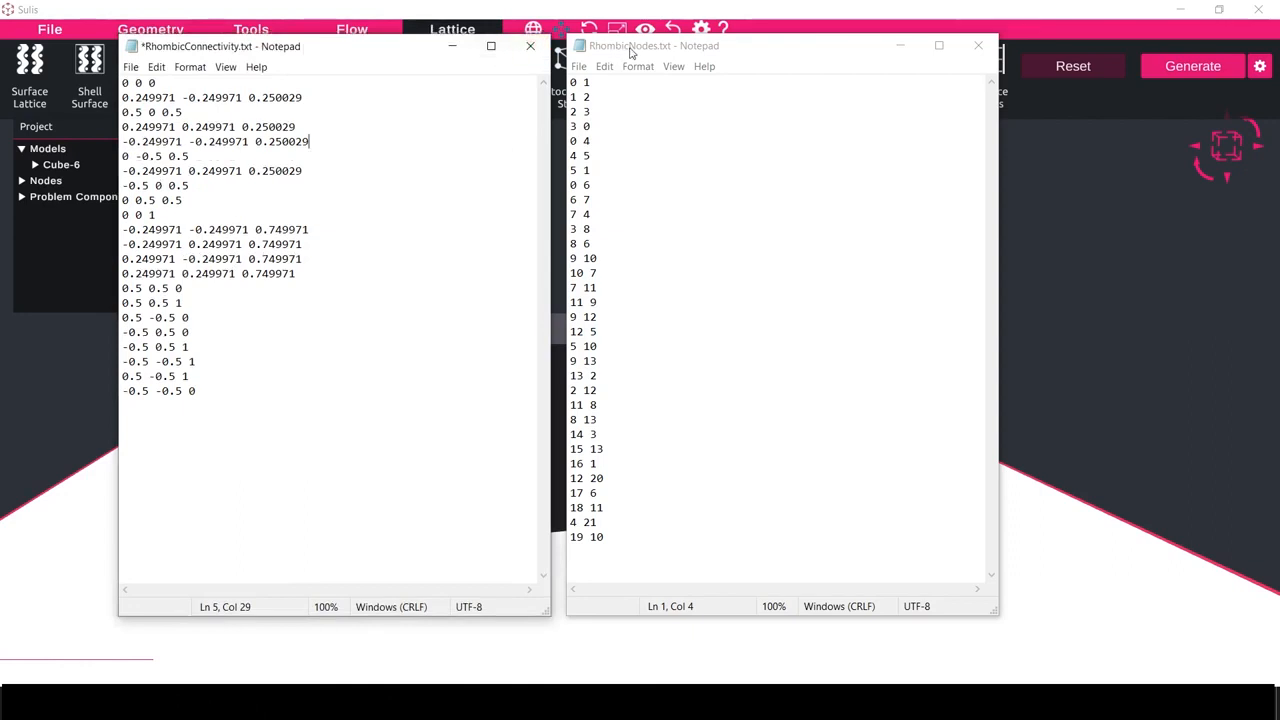
click(646, 55)
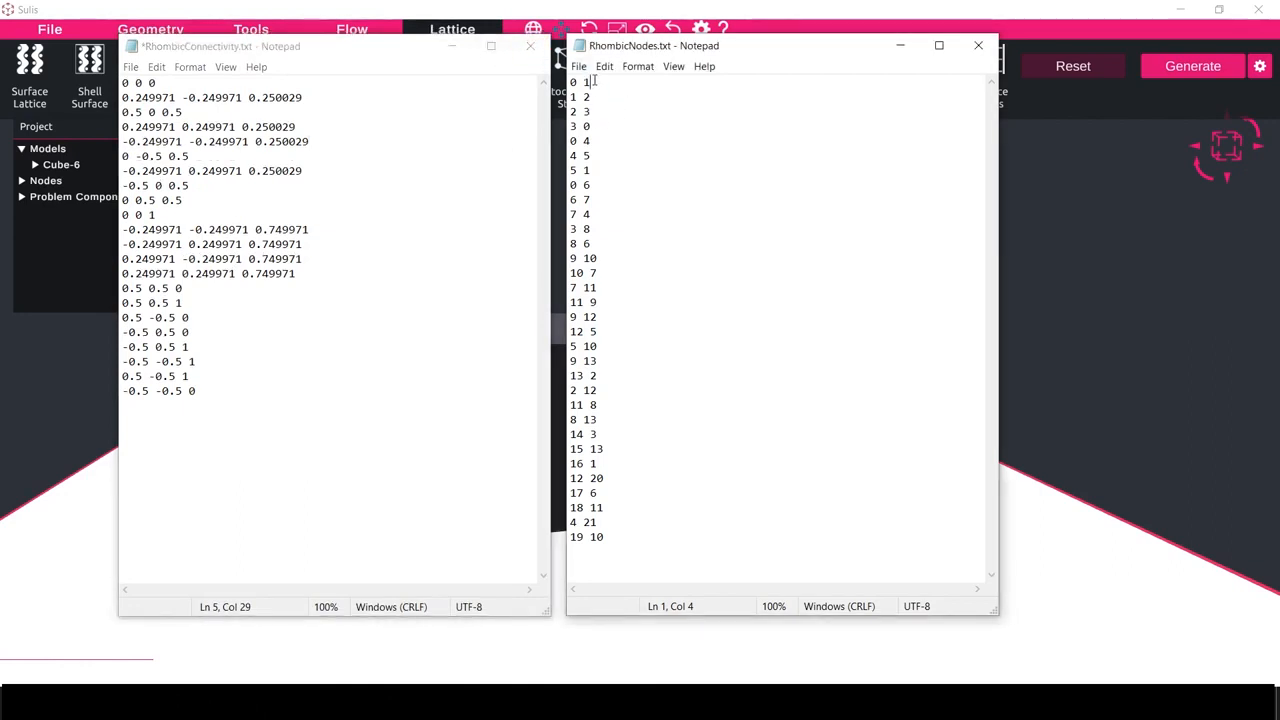
click(159, 83)
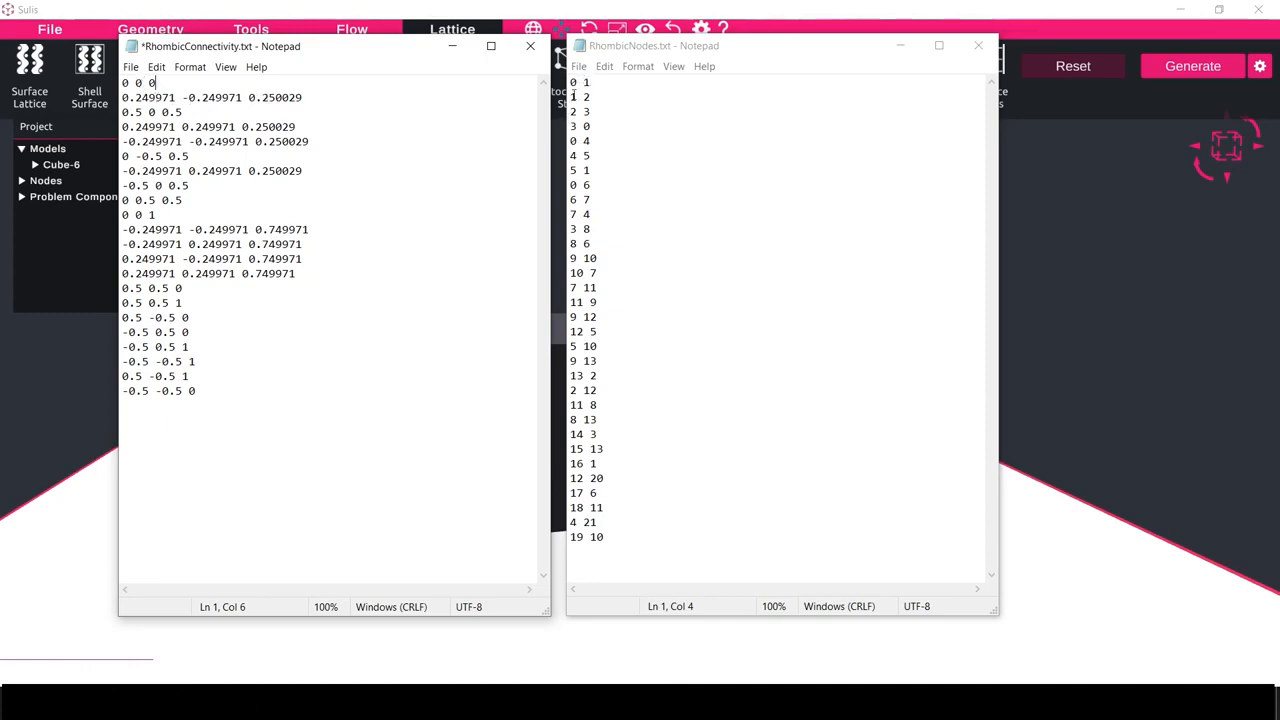
click(572, 86)
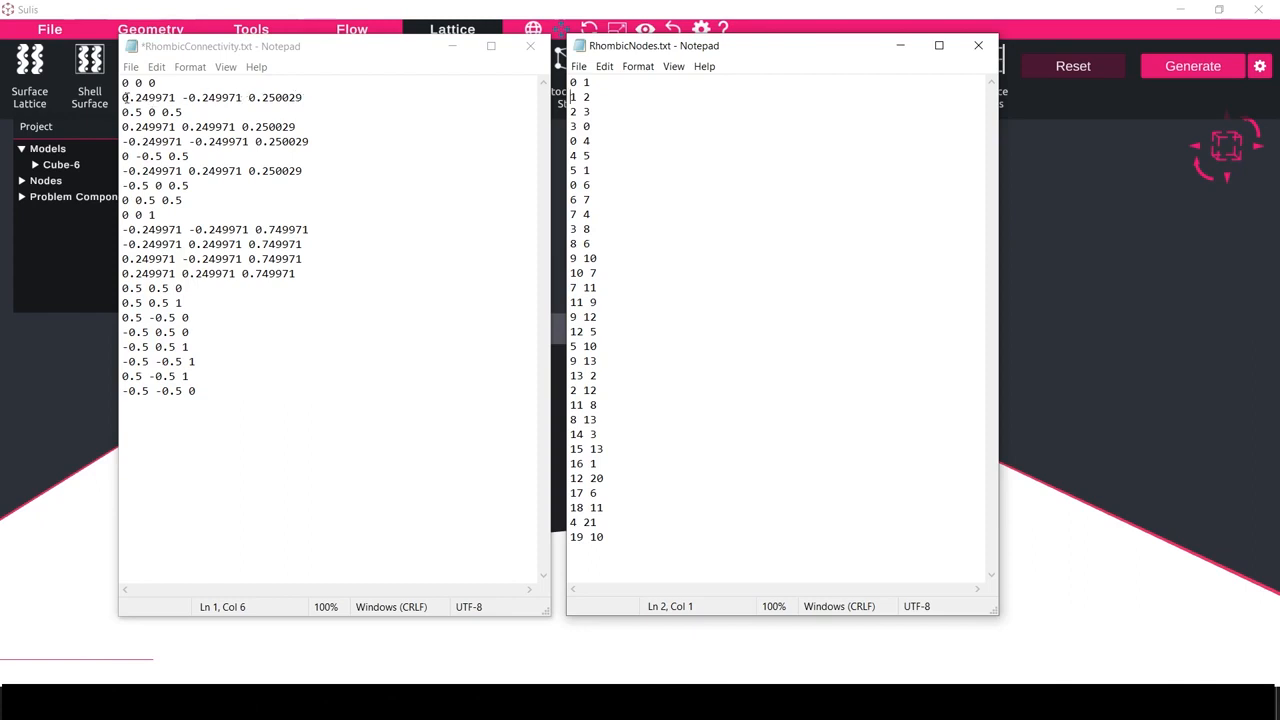
drag(122, 97, 313, 91)
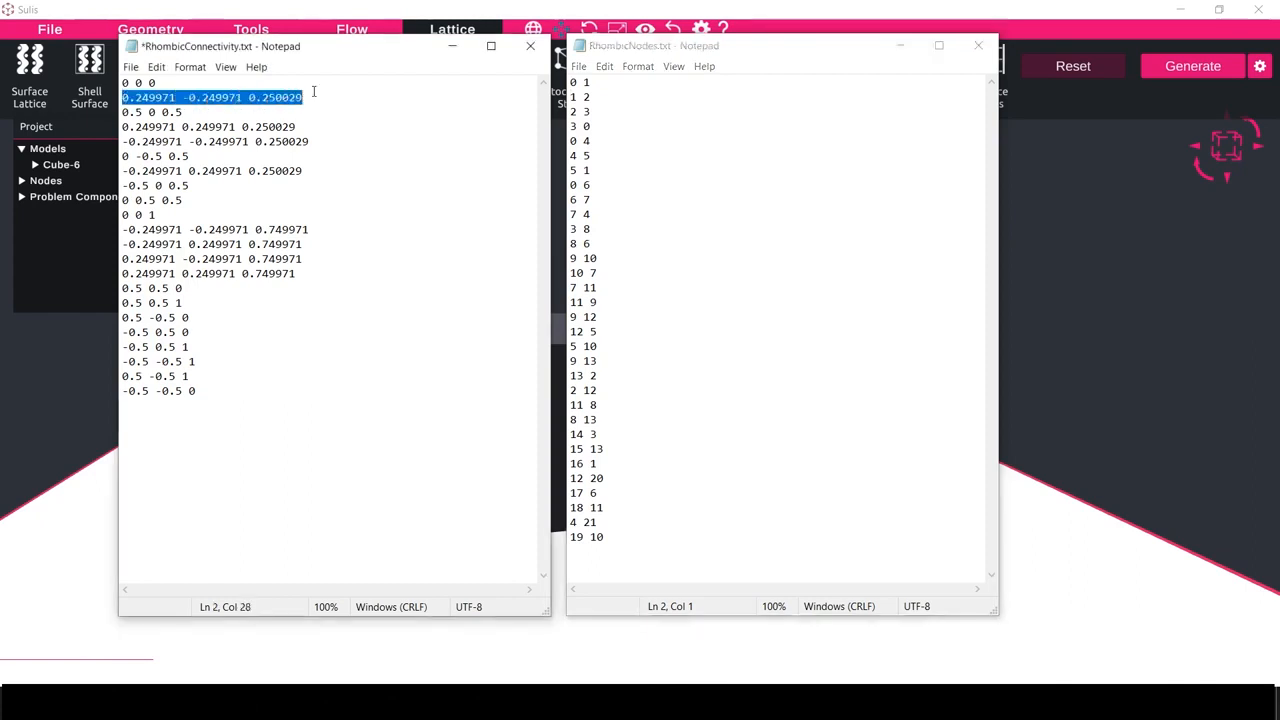
drag(184, 112, 124, 98)
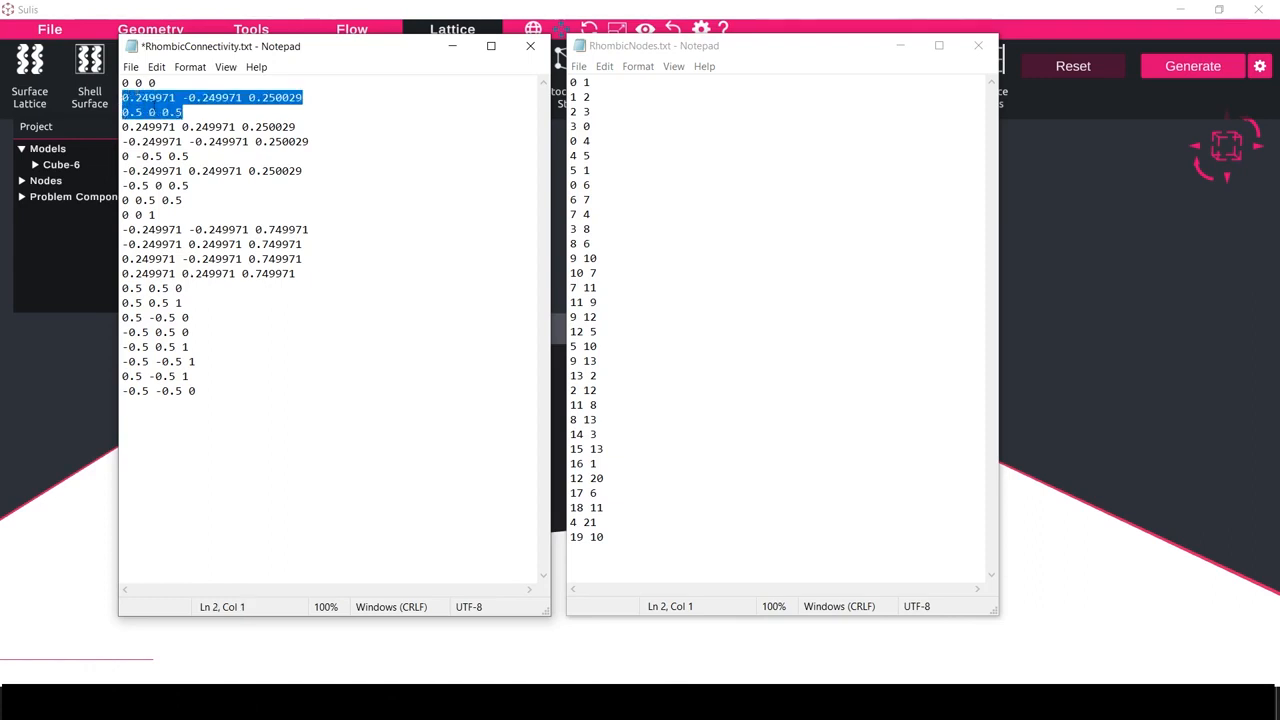
Bring RhombicNodes.txt back into view and review its list of strut node pairs.
click(611, 97)
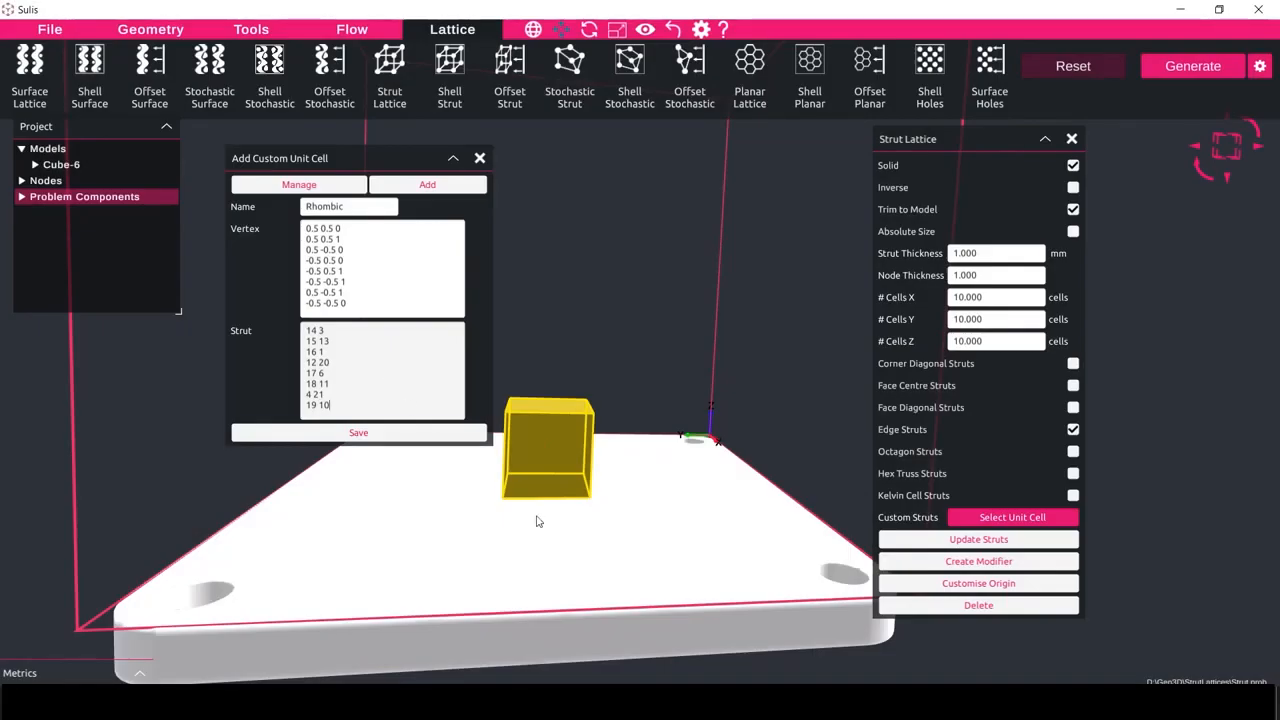
click(680, 640)
click(665, 190)
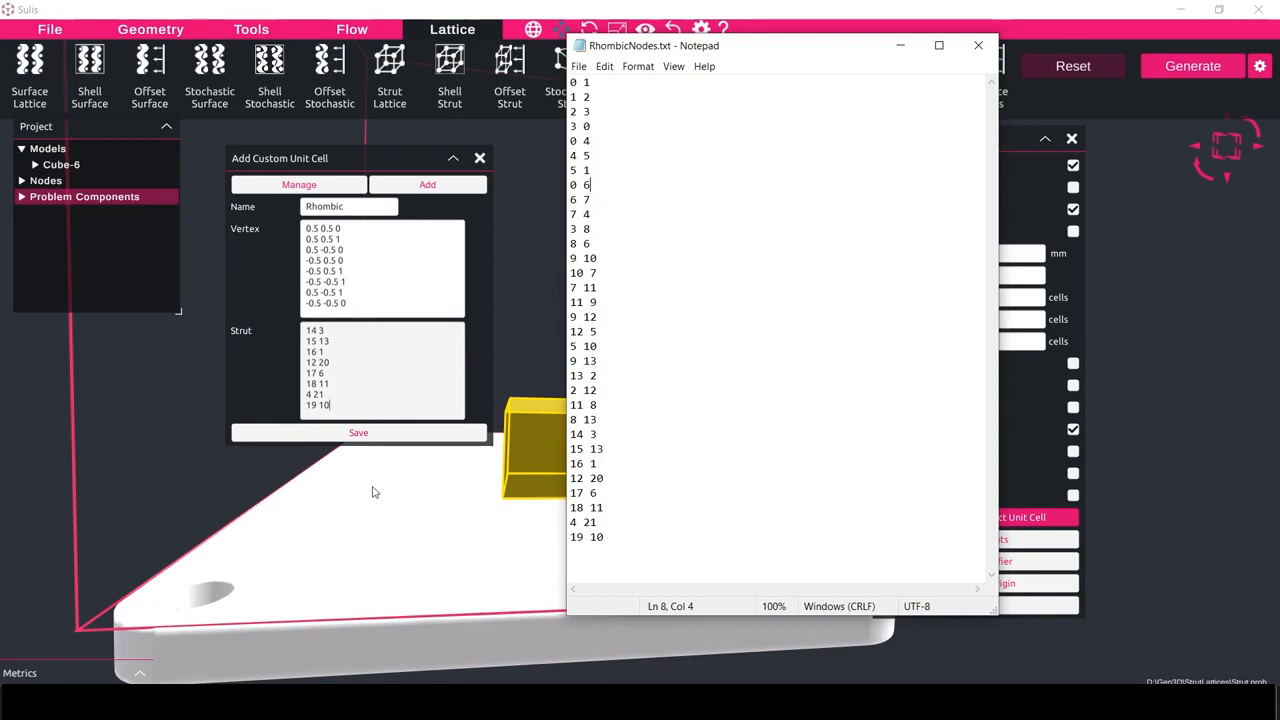
Save the Rhombic custom unit cell and select it as the custom struts for the strut lattice.
click(374, 361)
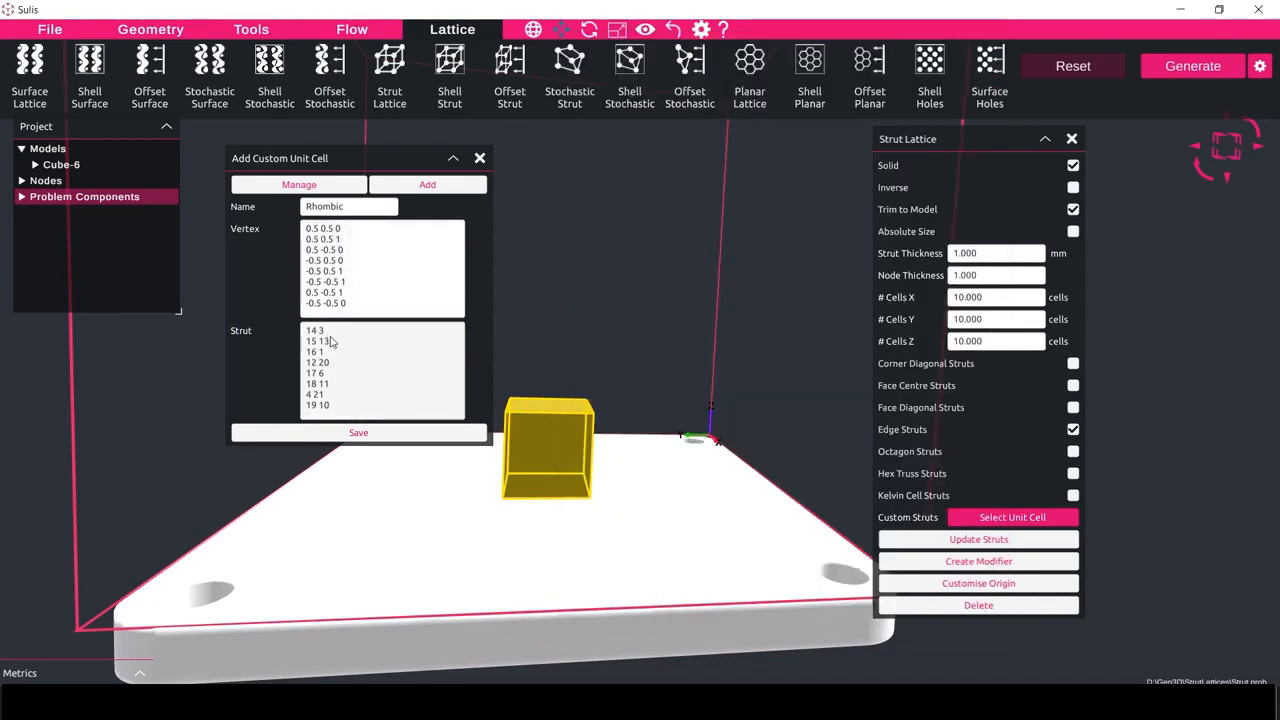
click(358, 433)
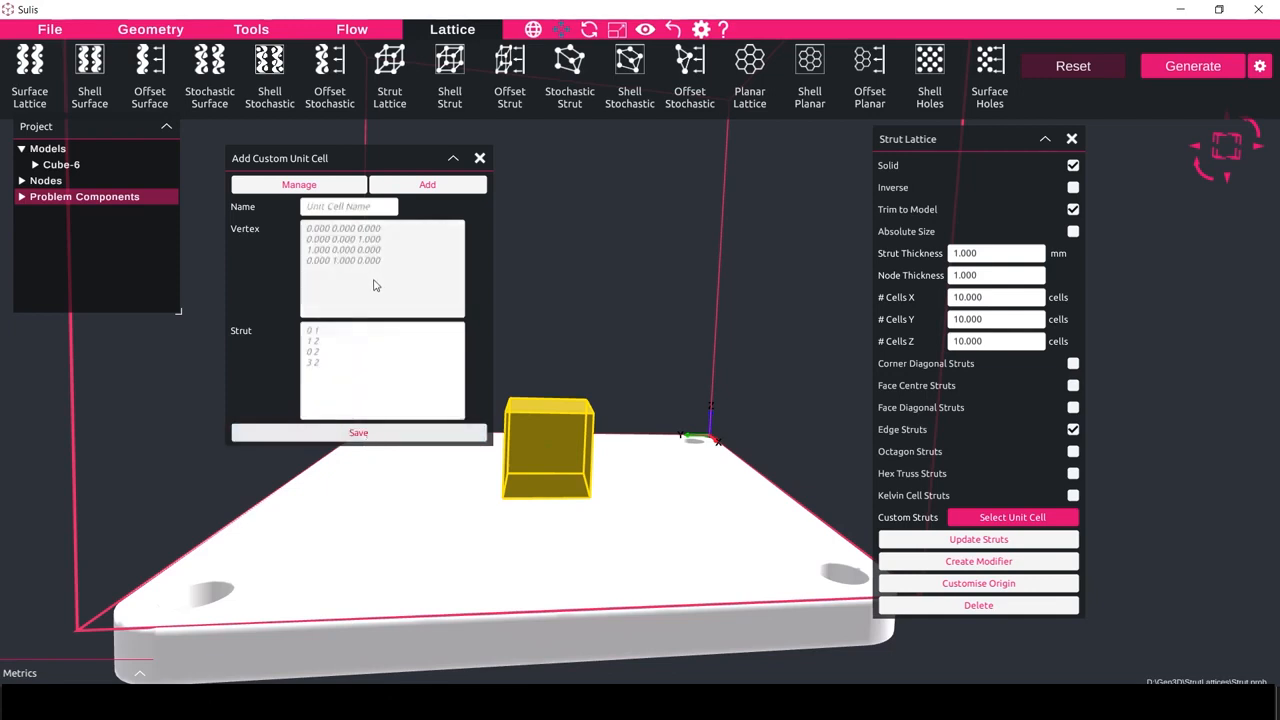
click(306, 185)
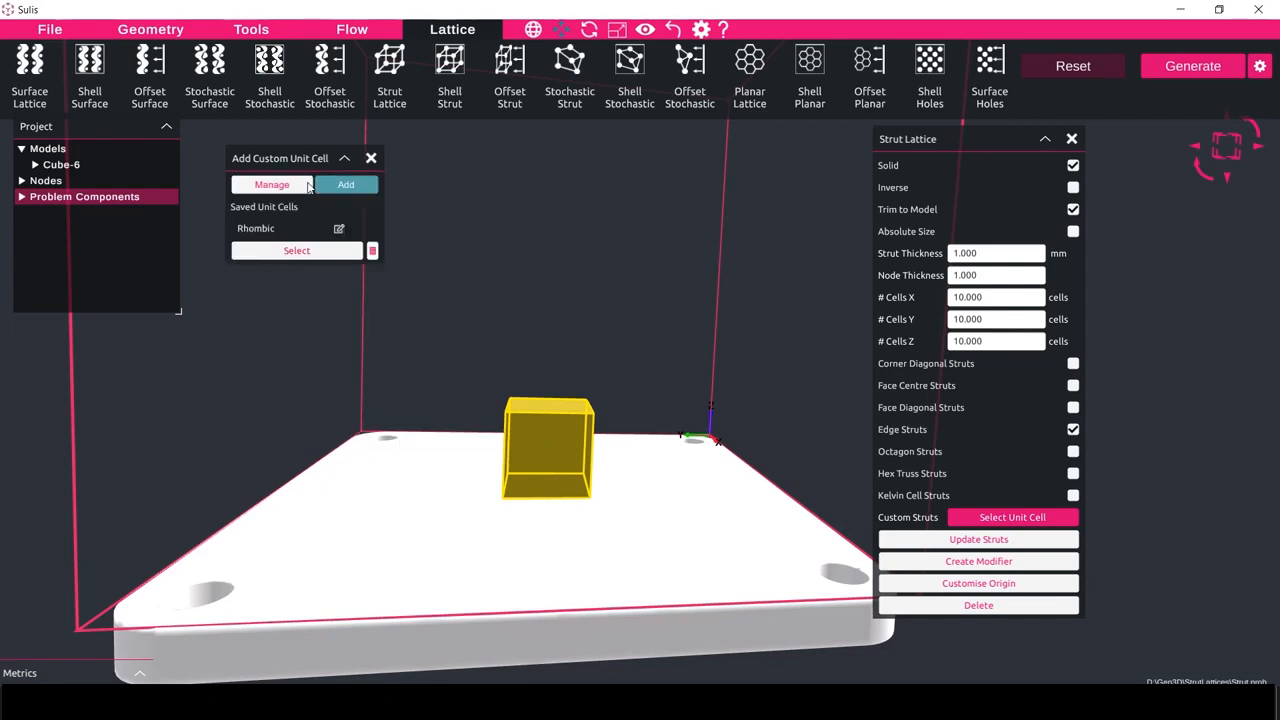
click(287, 252)
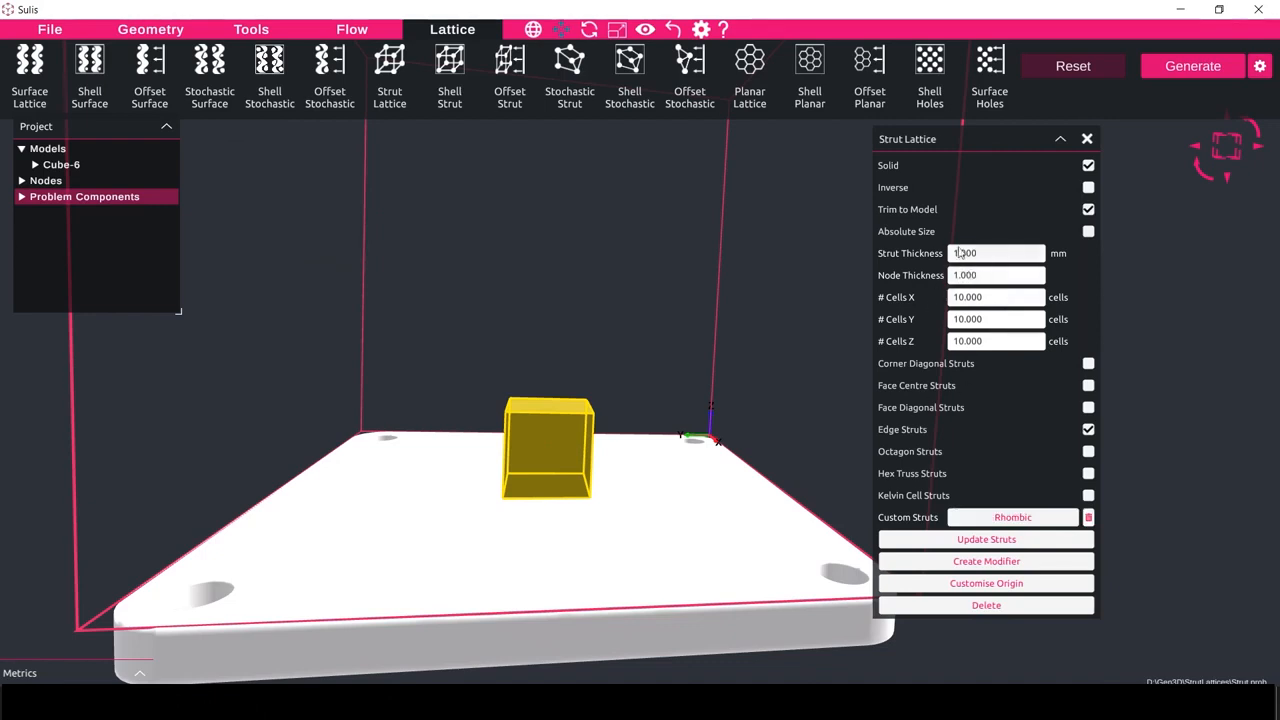
Set the strut lattice's cell count to 4 in X, Y and Z, generate the lattice and inspect it from another angle.
click(990, 298)
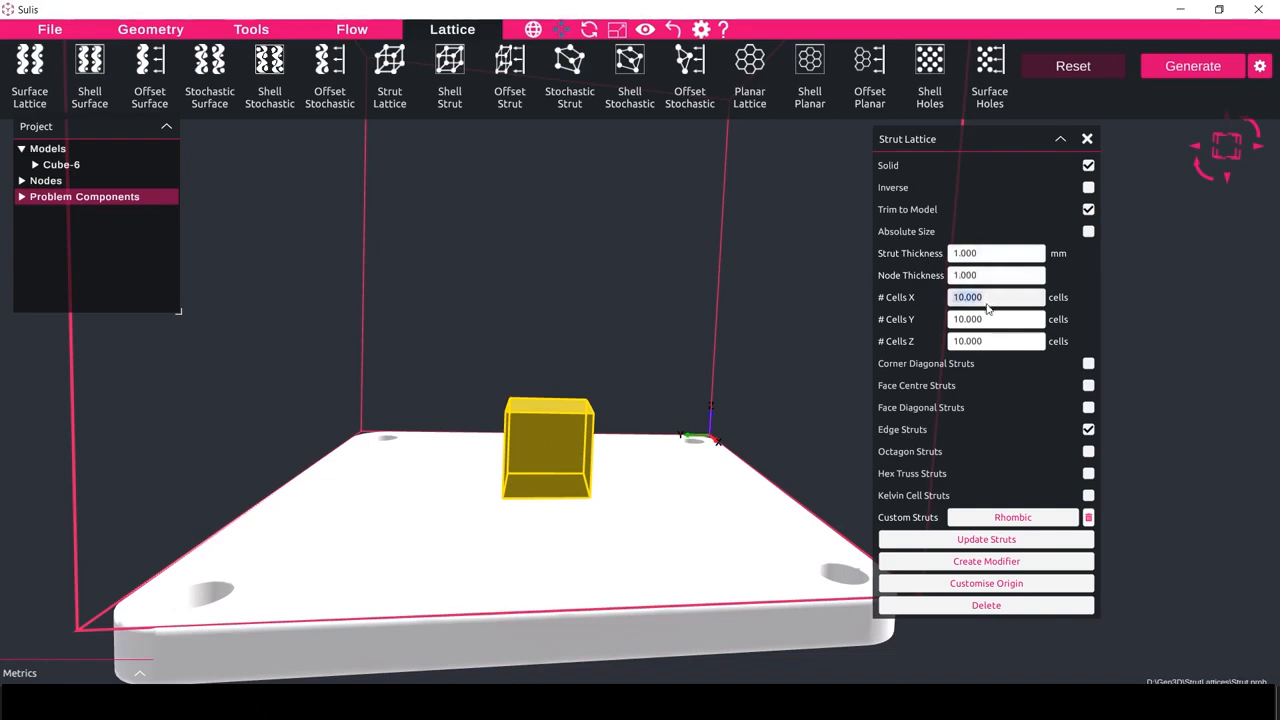
text(4)
key(Tab)
text(4)
key(Tab)
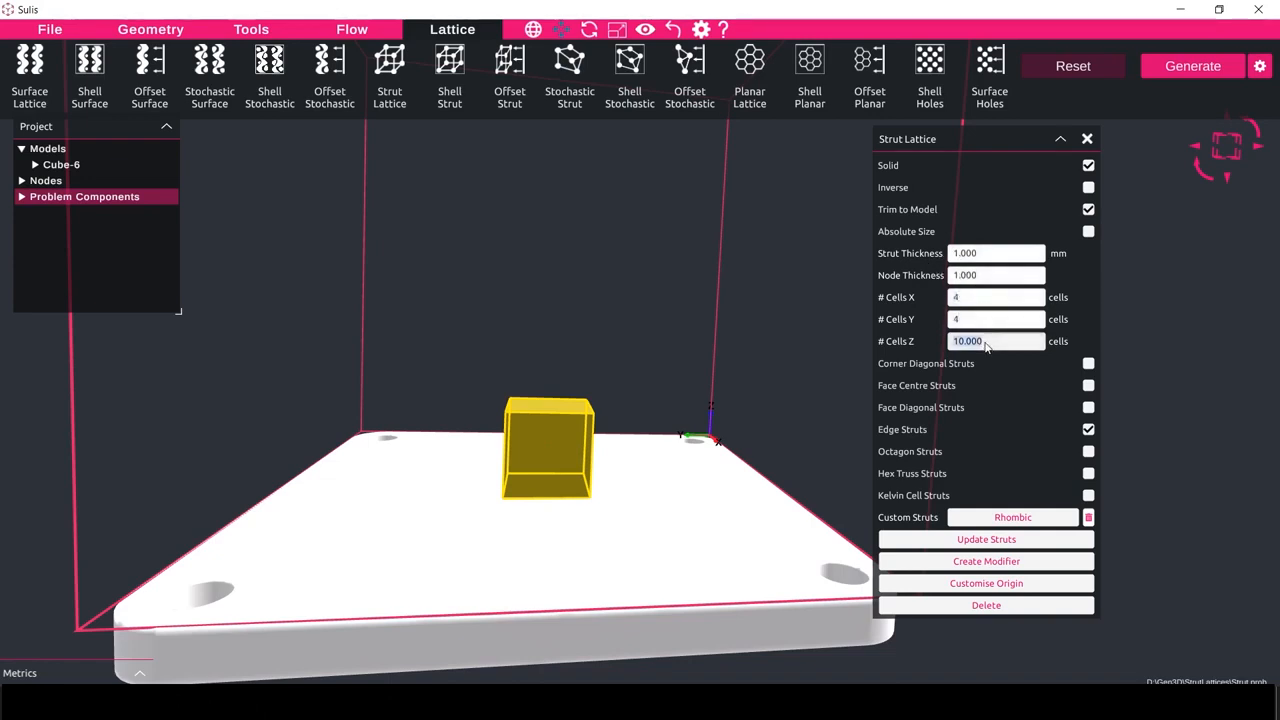
text(4)
click(1193, 66)
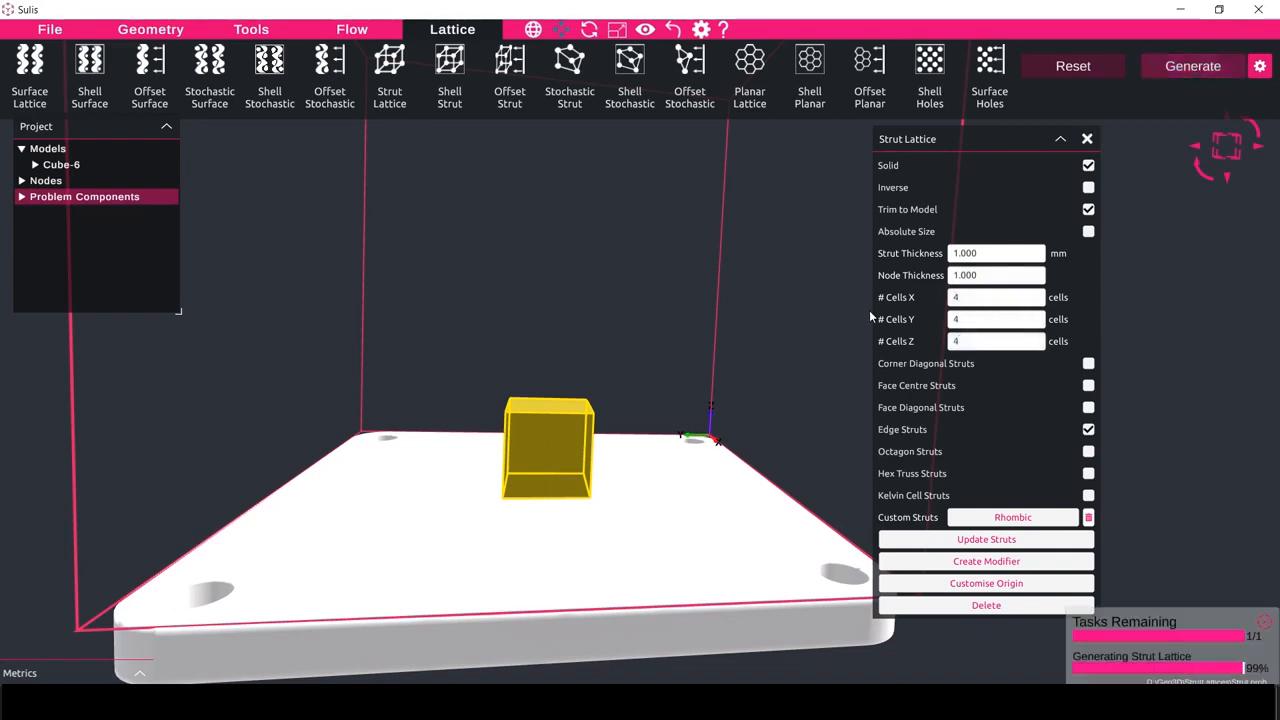
scroll(562, 468, up, 5)
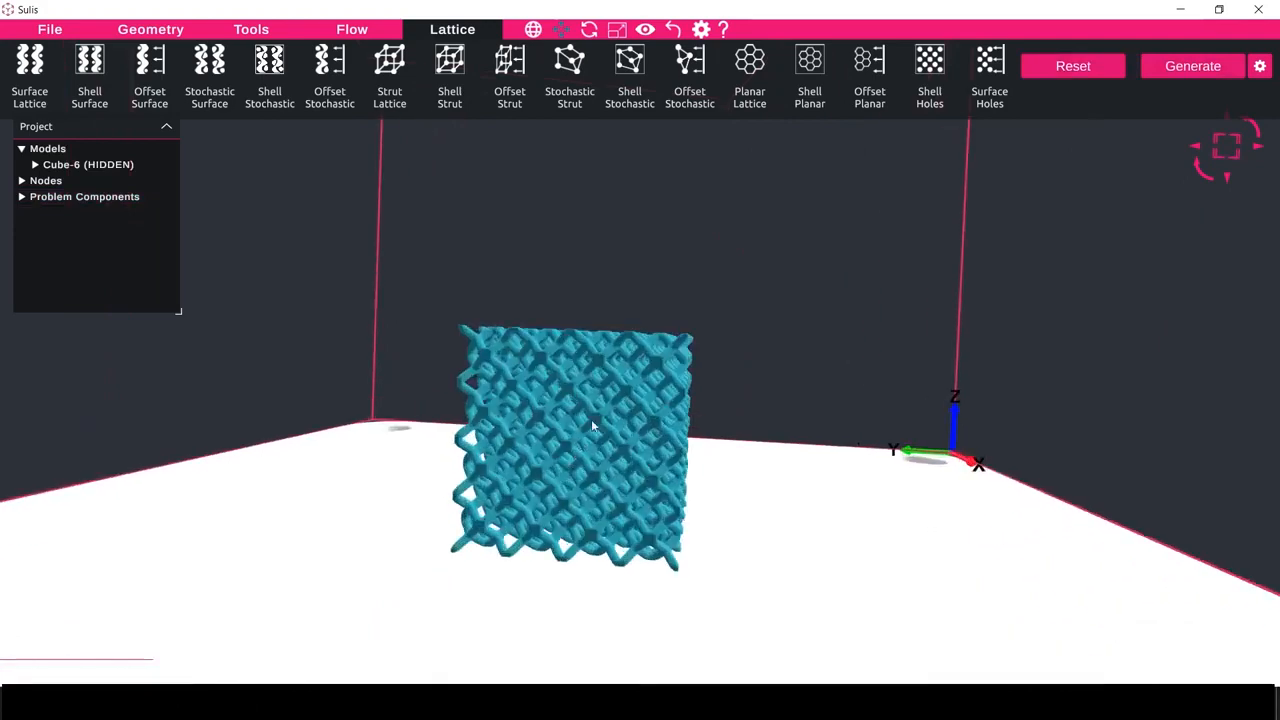
drag(591, 426, 726, 415)
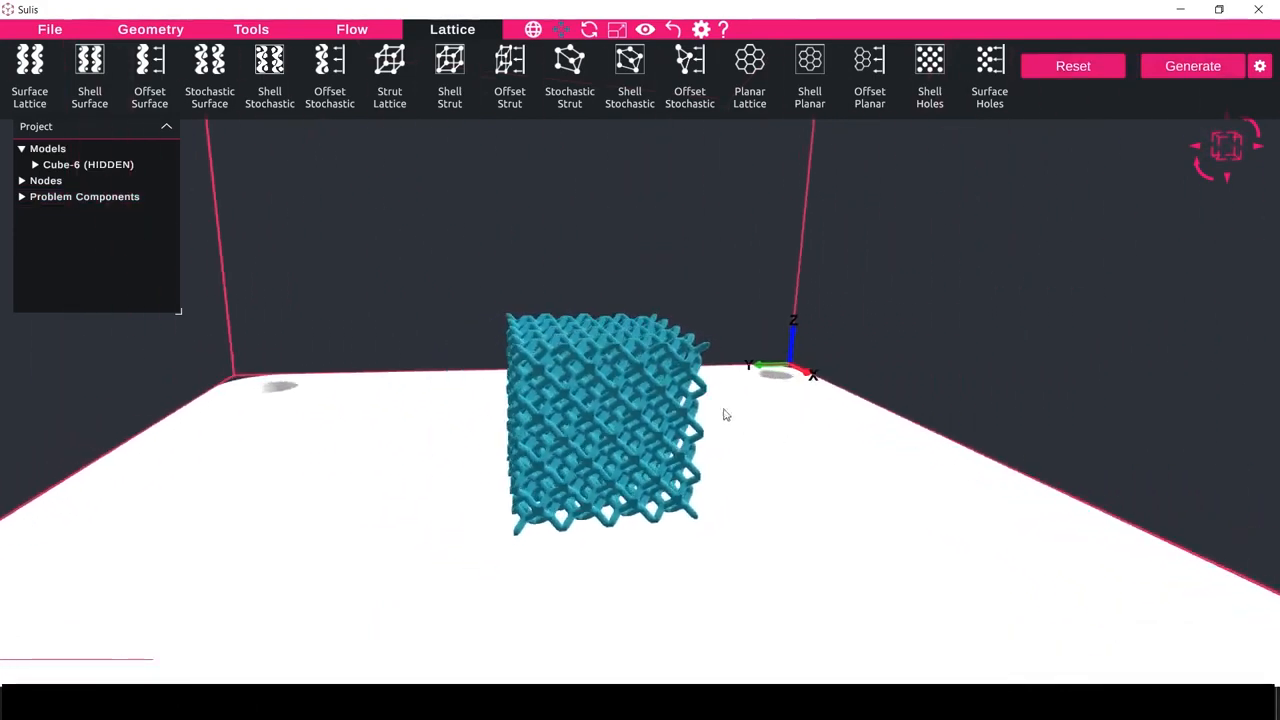